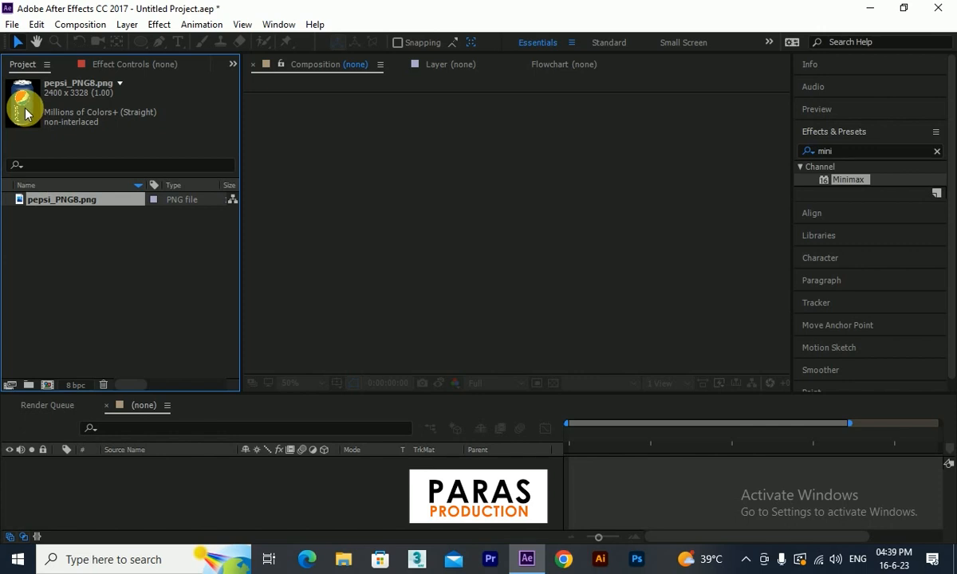
# Create a new composition with the HDV/HDTV 720 25 preset, 1280 x 720 px, 25 fps and a duration of 20 seconds.
pyautogui.moveTo(64, 203); pyautogui.dragTo(63, 355)
pyautogui.click(47, 384)
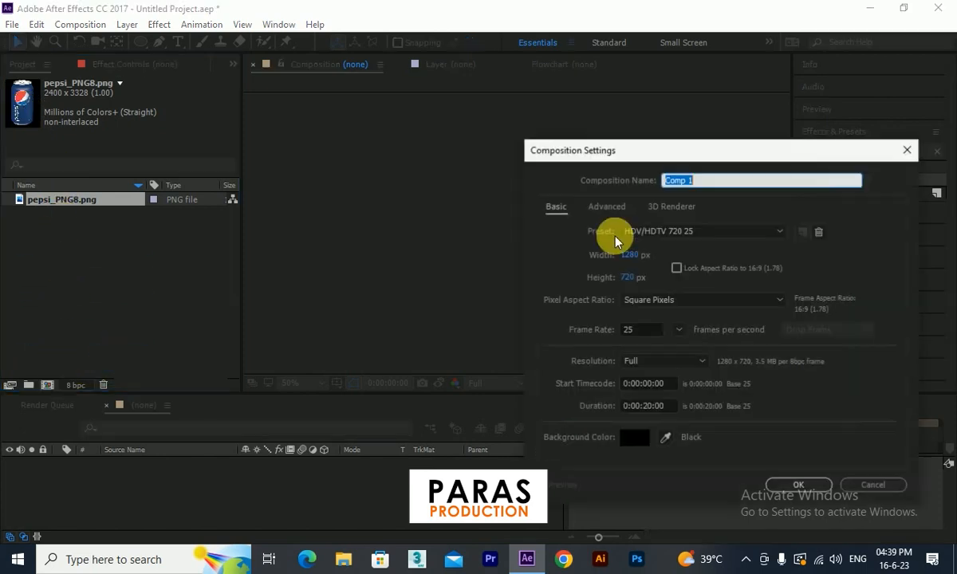
pyautogui.moveTo(749, 156); pyautogui.dragTo(491, 81)
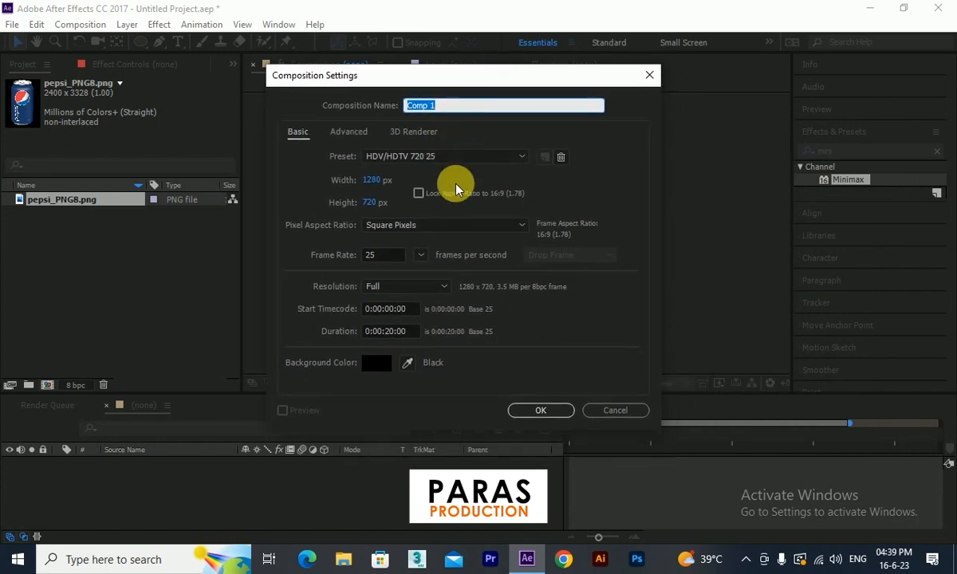
pyautogui.click(541, 411)
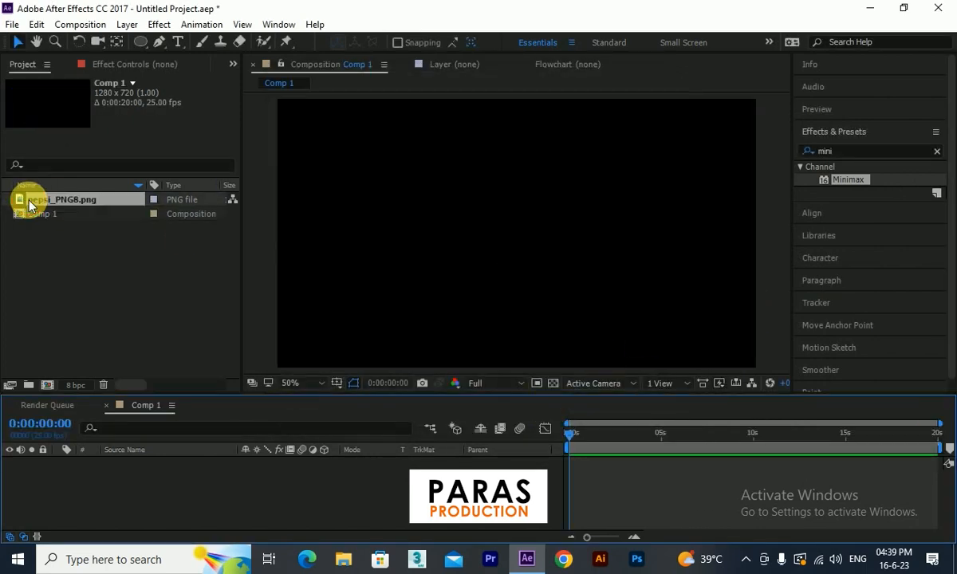
# Add pepsi_PNG8.png to the composition and scale it down proportionally until the whole can fits inside the frame.
pyautogui.moveTo(29, 206); pyautogui.dragTo(138, 453)
pyautogui.scroll(-1, 510, 267)
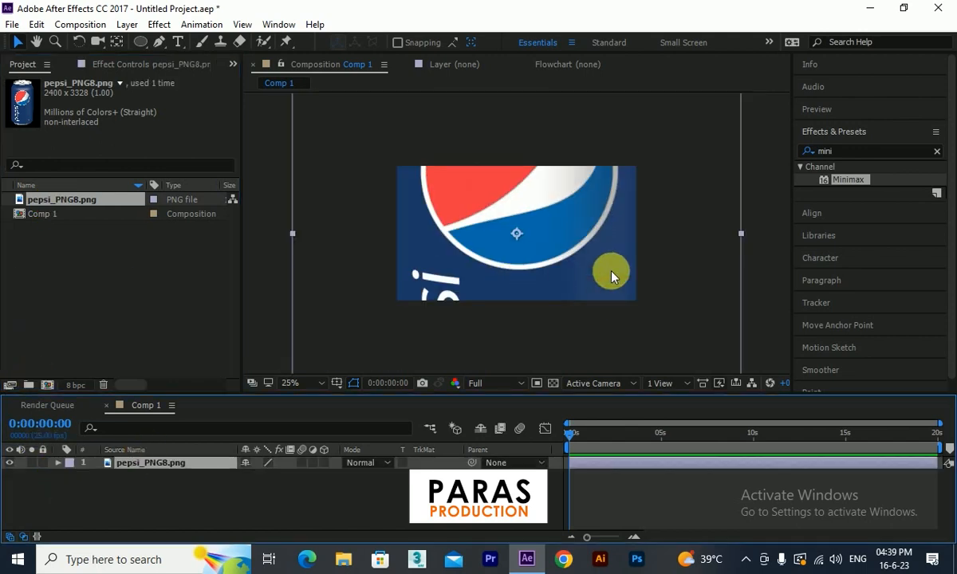
pyautogui.scroll(-4, 612, 301)
pyautogui.scroll(1, 556, 308)
pyautogui.scroll(-1, 582, 325)
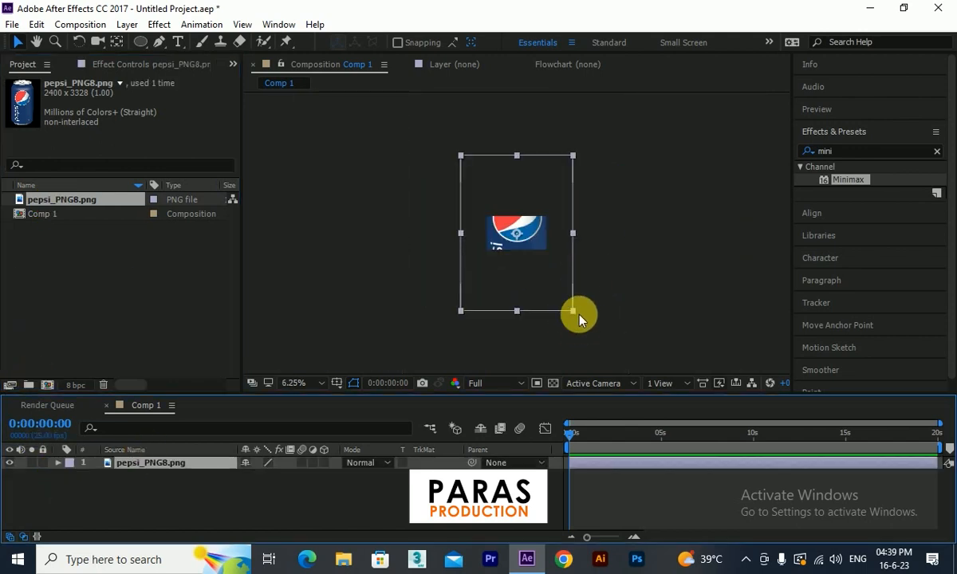
pyautogui.moveTo(573, 317); pyautogui.dragTo(531, 255)
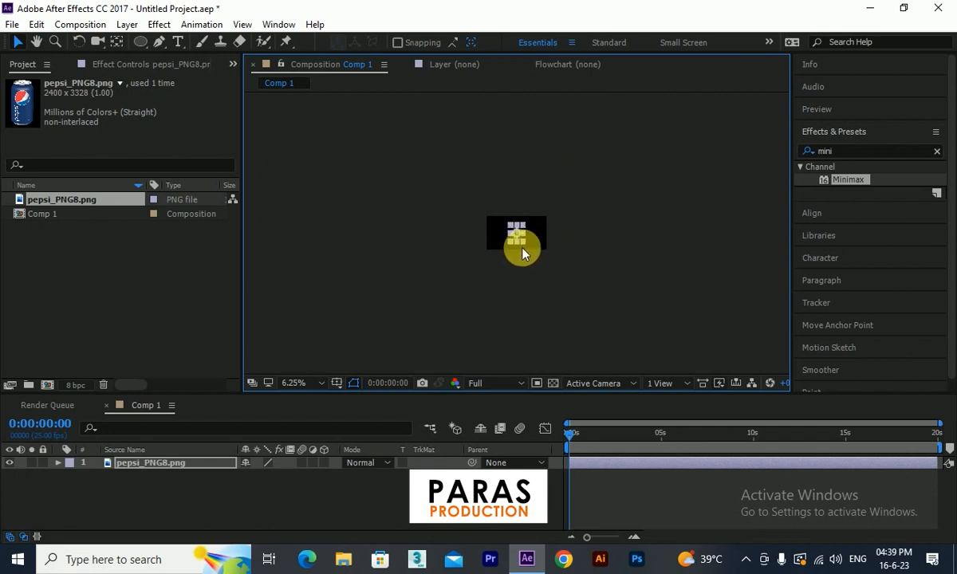
pyautogui.scroll(2, 525, 253)
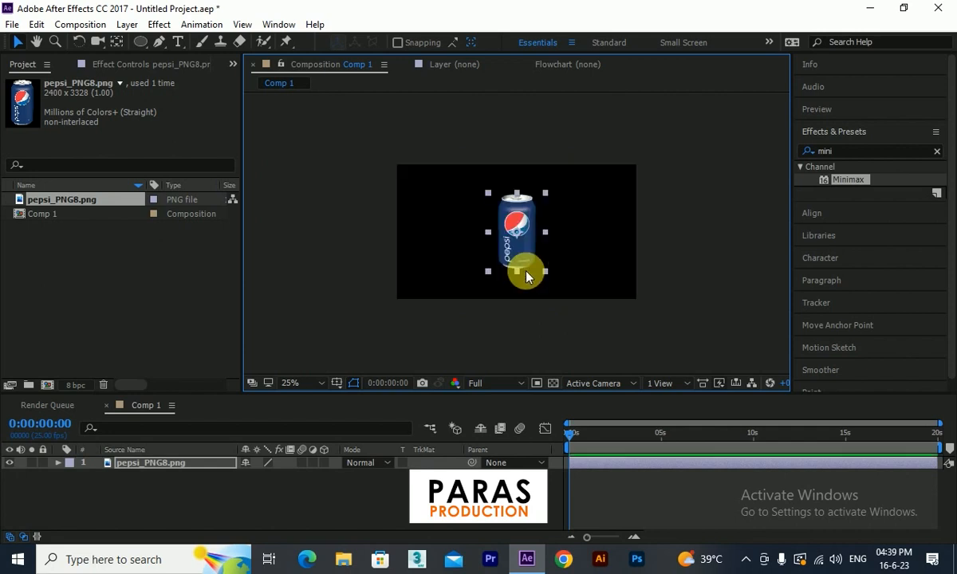
# Check the can image's transparent background with the transparency grid, and restore the black background.
pyautogui.click(552, 385)
pyautogui.scroll(2, 570, 318)
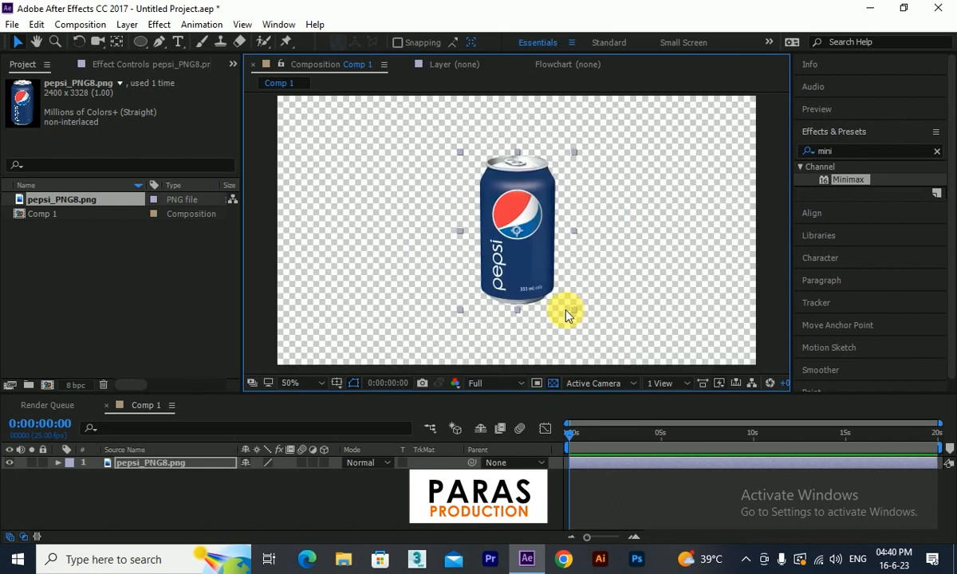
pyautogui.click(549, 383)
# Add a separate text layer reading "PARAS PRODUCTION :" beside the can.
pyautogui.scroll(-2, 512, 233)
pyautogui.moveTo(506, 214); pyautogui.dragTo(484, 179)
pyautogui.scroll(2, 500, 197)
pyautogui.click(269, 474)
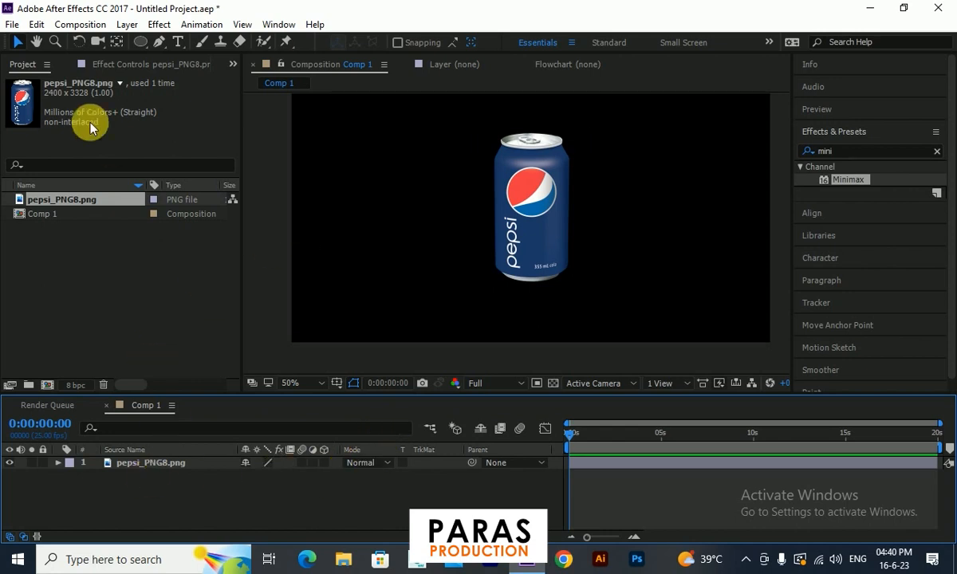
pyautogui.click(177, 42)
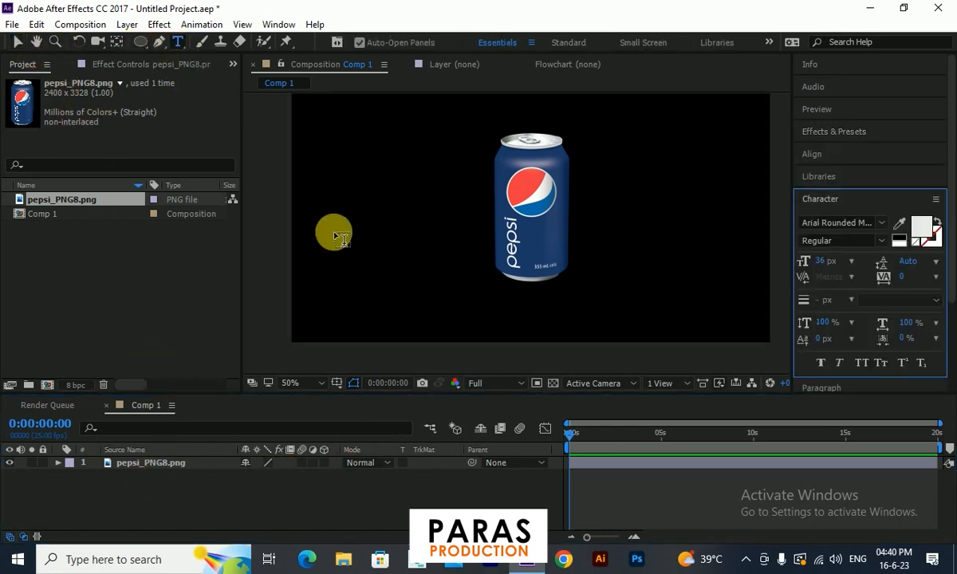
pyautogui.click(314, 194)
pyautogui.write('PARAS PRODUCTION :')
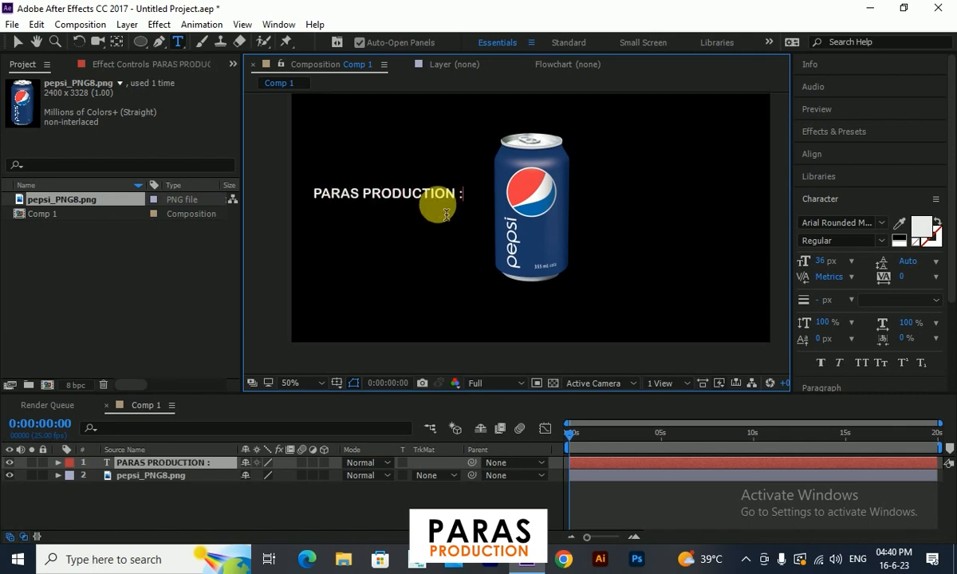
# Copy the phrase and paste it repeatedly after itself to make one long line of repeated "PARAS PRODUCTION :" text.
pyautogui.moveTo(456, 193); pyautogui.dragTo(314, 191)
pyautogui.hotkey('ctrl', 'c')
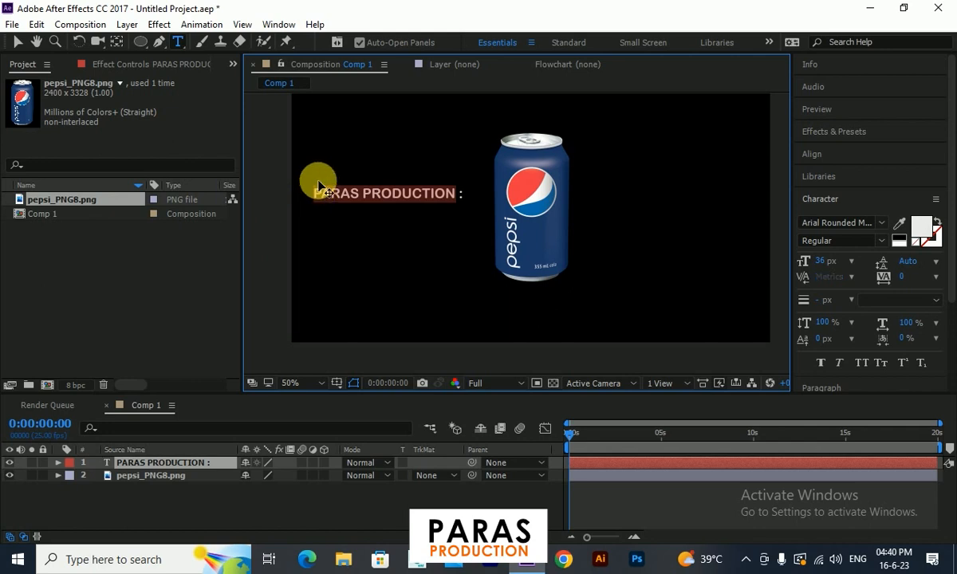
pyautogui.click(478, 209)
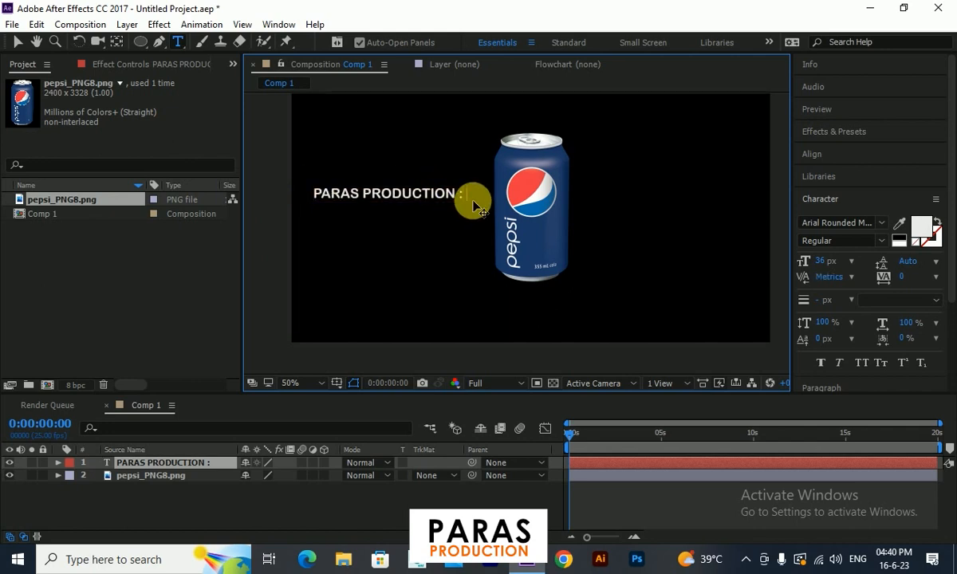
pyautogui.hotkey('ctrl', 'v')
pyautogui.moveTo(470, 193); pyautogui.dragTo(615, 198)
pyautogui.click(620, 199)
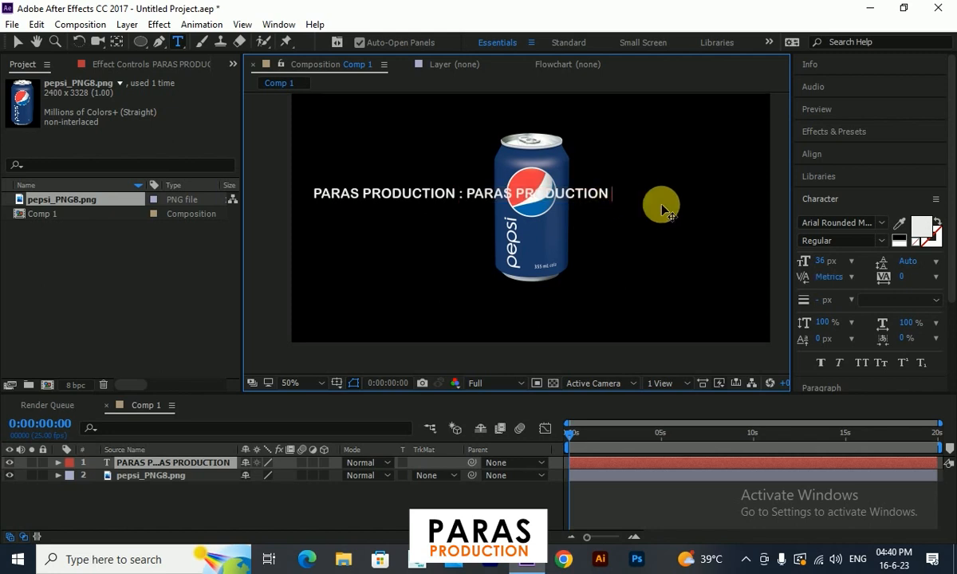
pyautogui.hotkey('ctrl', 'v')
pyautogui.hotkey('ctrl', 'v')
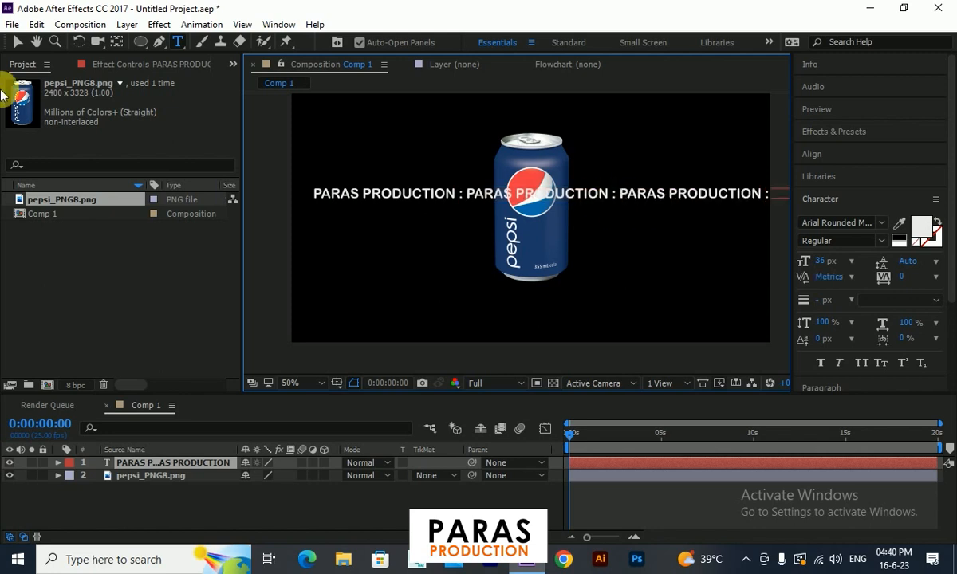
# Move the long text line so it runs across the can's logo, and enlarge the can slightly.
pyautogui.click(18, 45)
pyautogui.moveTo(652, 193); pyautogui.dragTo(592, 180)
pyautogui.click(530, 258)
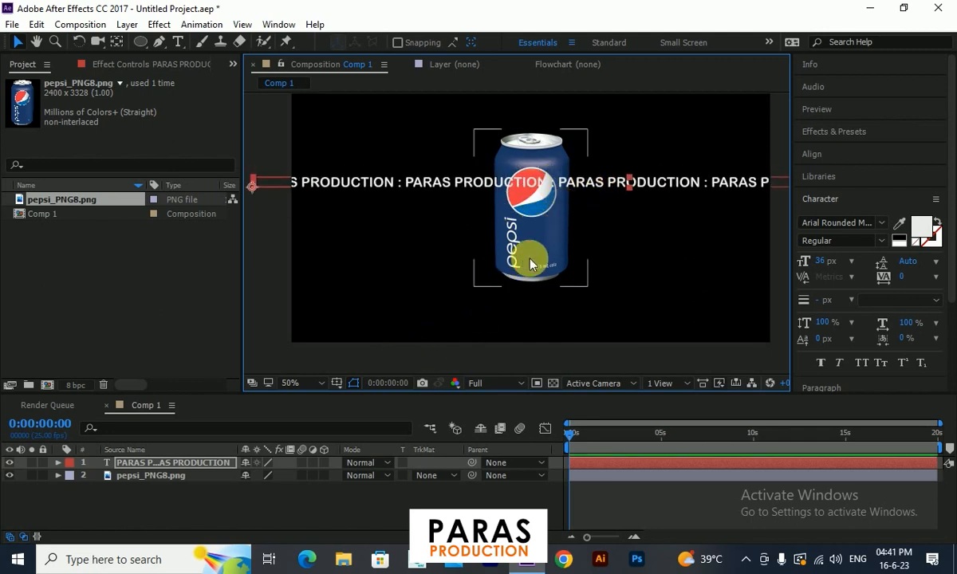
pyautogui.click(522, 205)
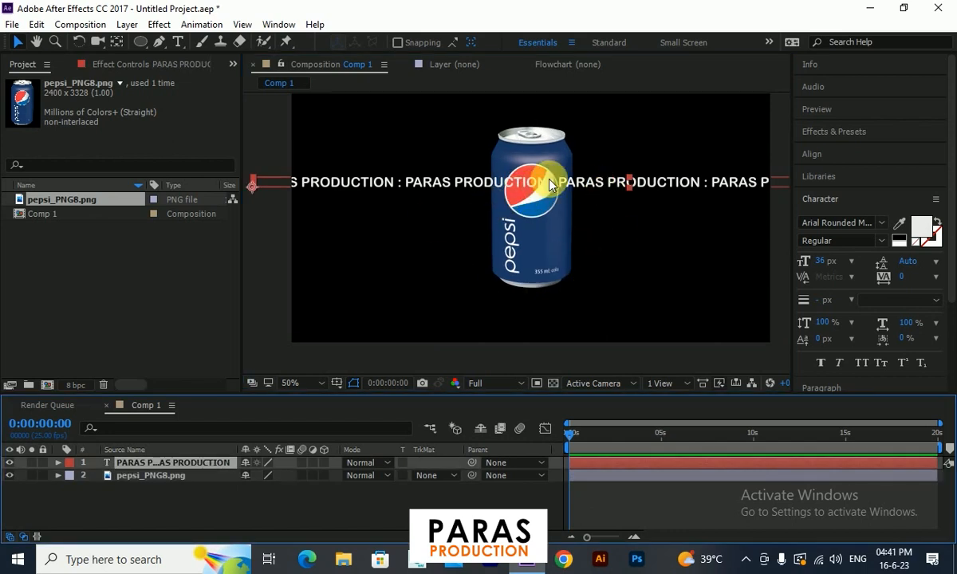
# Draw a circular mask on the text layer and move it so it surrounds the body of the can.
pyautogui.click(140, 44)
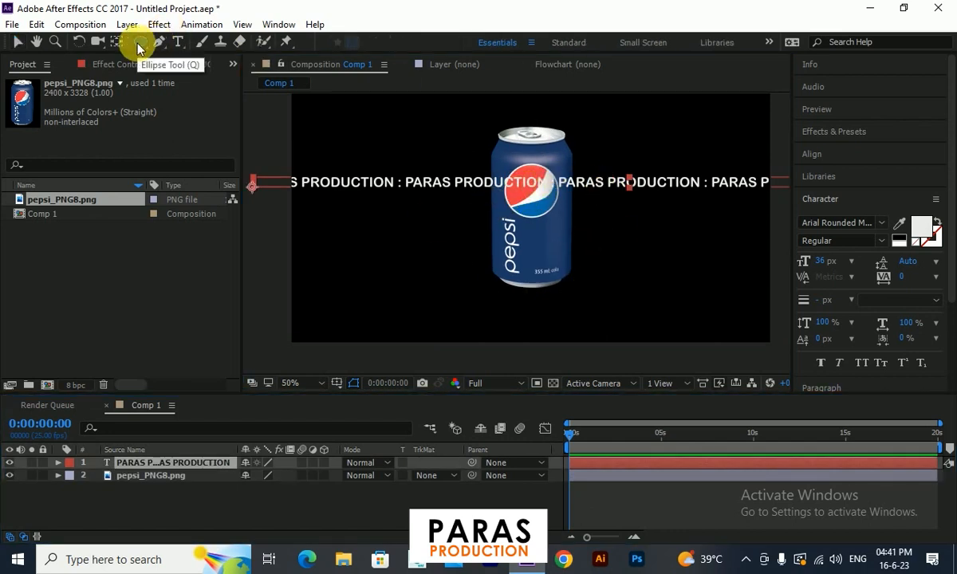
pyautogui.moveTo(493, 218); pyautogui.dragTo(655, 332)
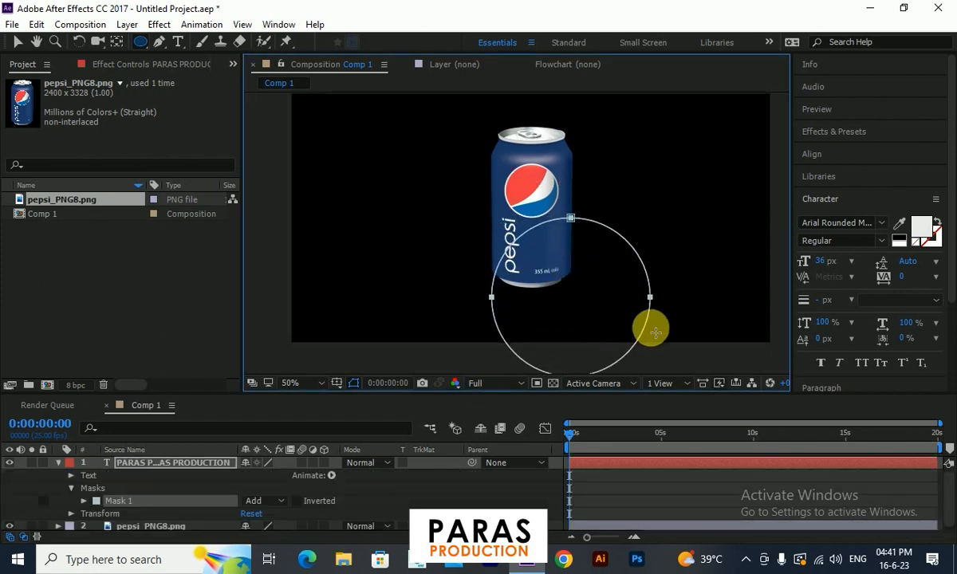
pyautogui.click(17, 42)
pyautogui.doubleClick(636, 252)
pyautogui.moveTo(635, 252); pyautogui.dragTo(598, 174)
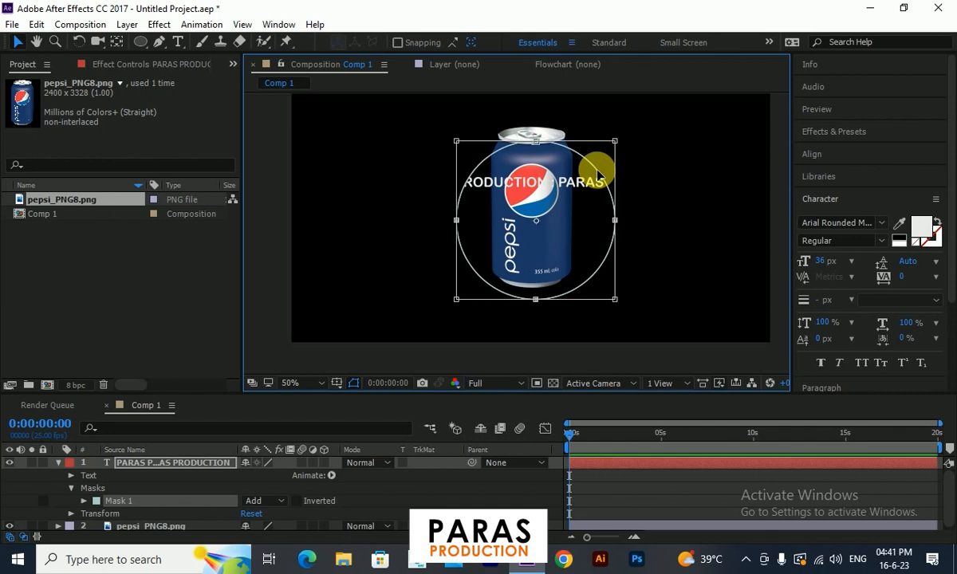
# Set the text layer's path option to Mask 1 so the text follows the circle.
pyautogui.click(71, 490)
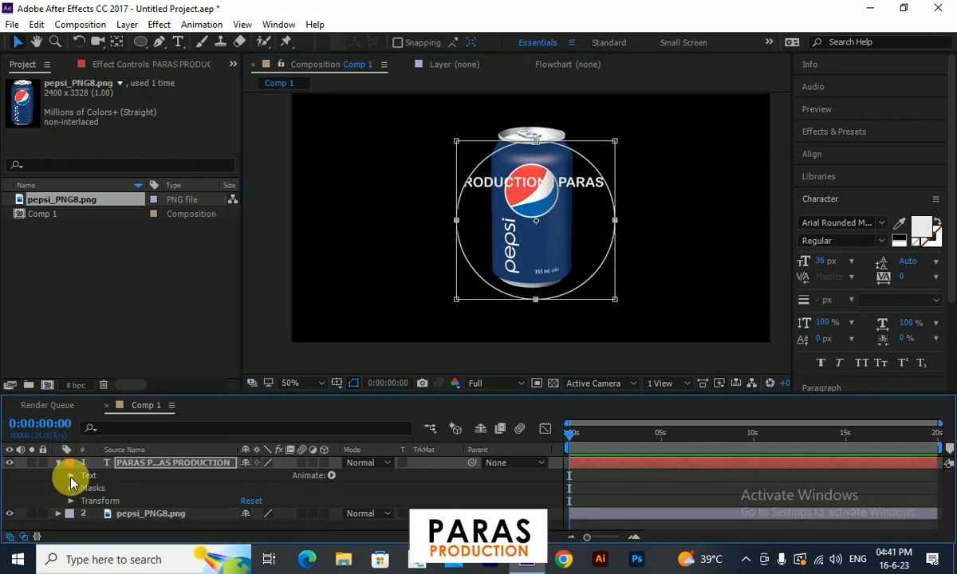
pyautogui.click(71, 476)
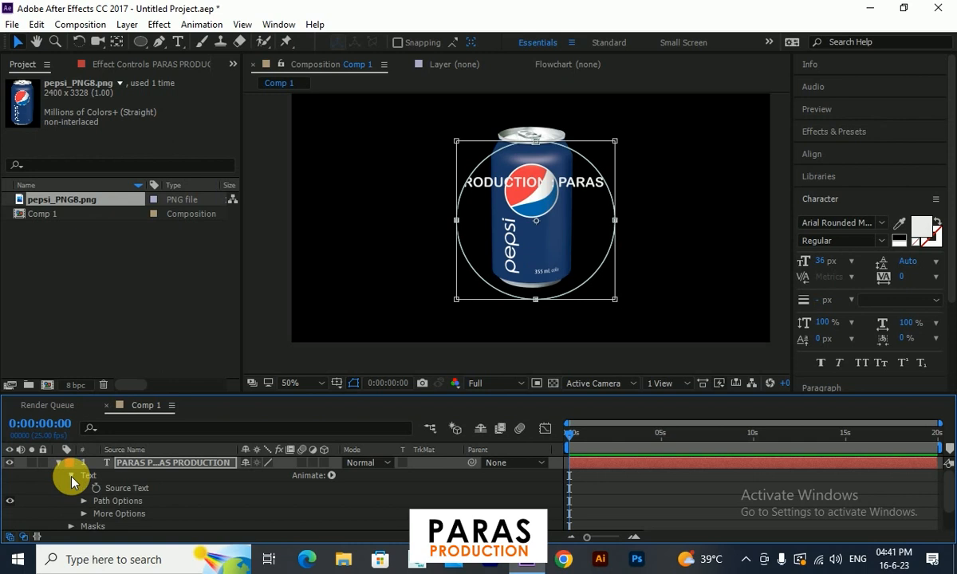
pyautogui.click(83, 501)
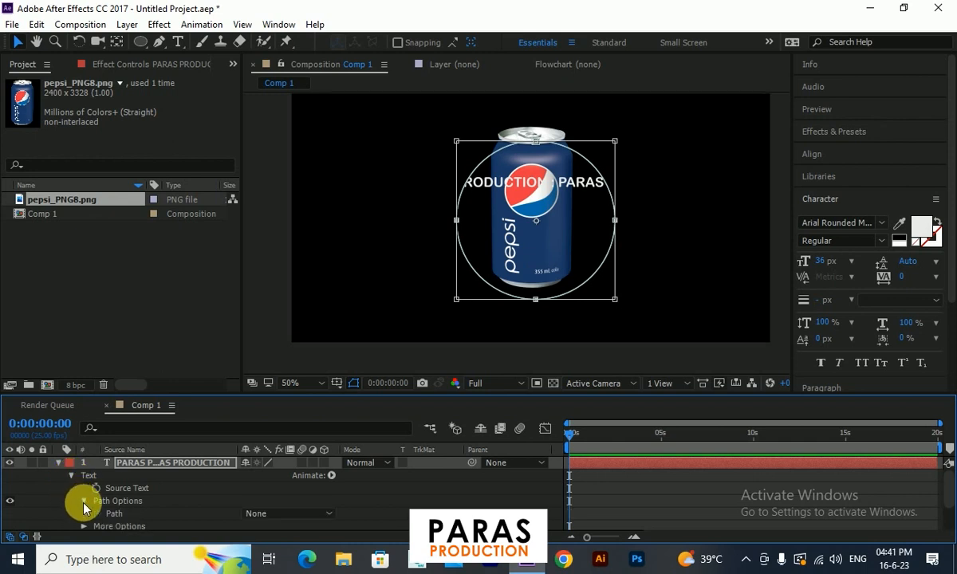
pyautogui.scroll(-2, 328, 513)
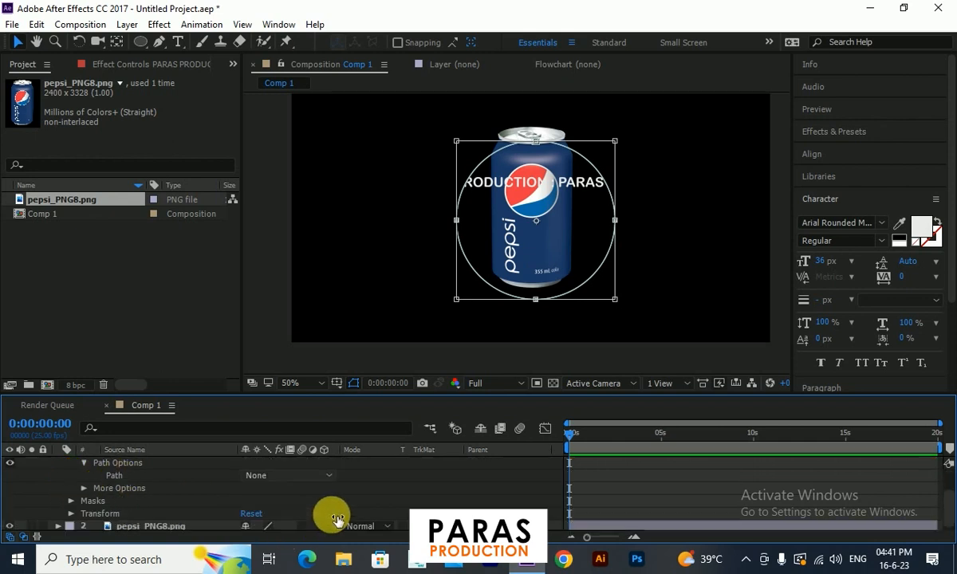
pyautogui.click(316, 478)
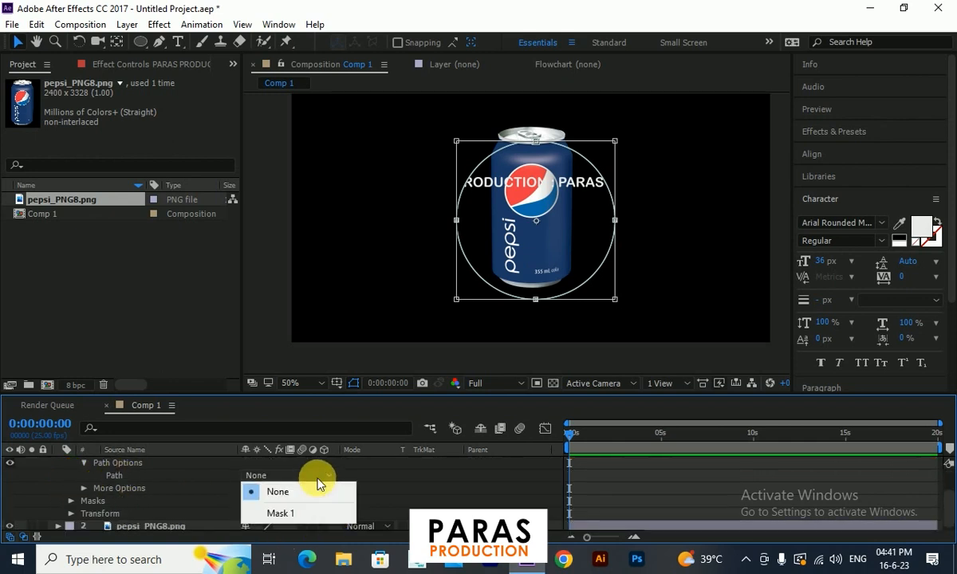
pyautogui.click(279, 514)
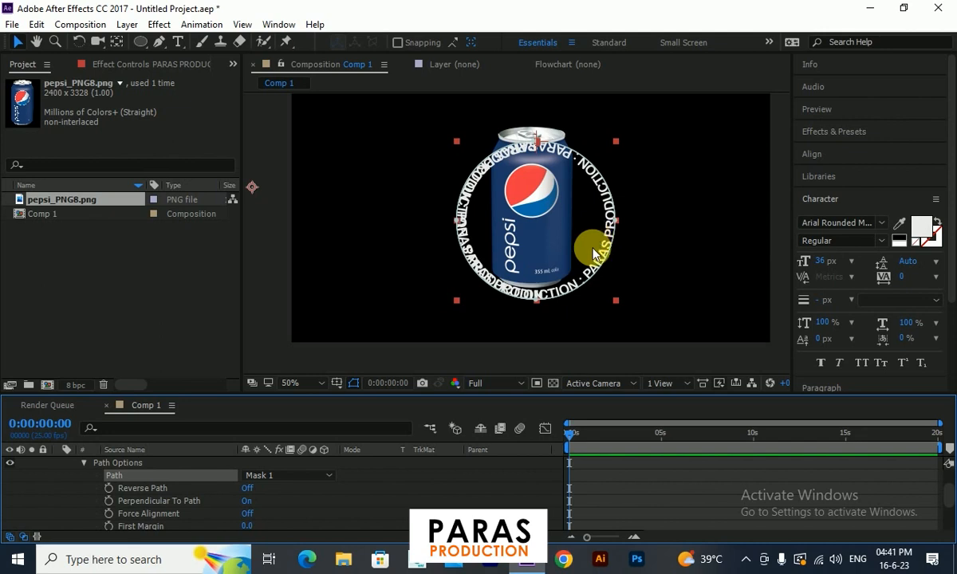
# Make the text layer 3D and enable per-character 3D for its text.
pyautogui.scroll(1, 592, 272)
pyautogui.scroll(-1, 580, 248)
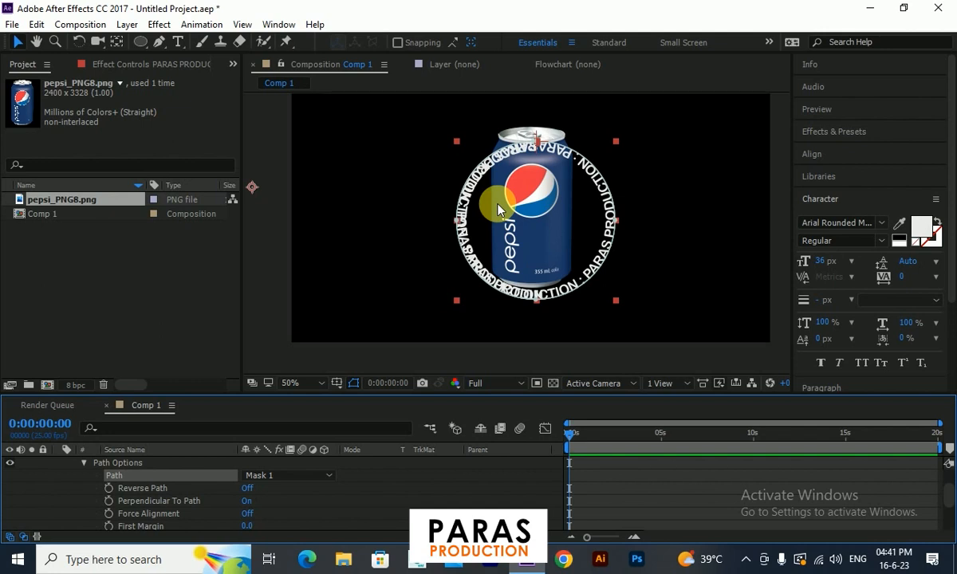
pyautogui.scroll(1, 147, 476)
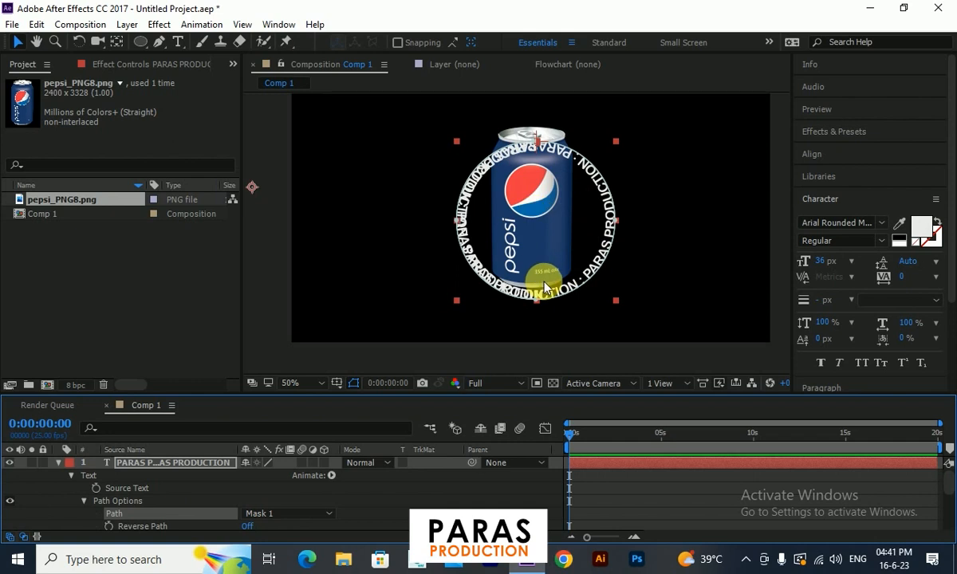
pyautogui.click(149, 466)
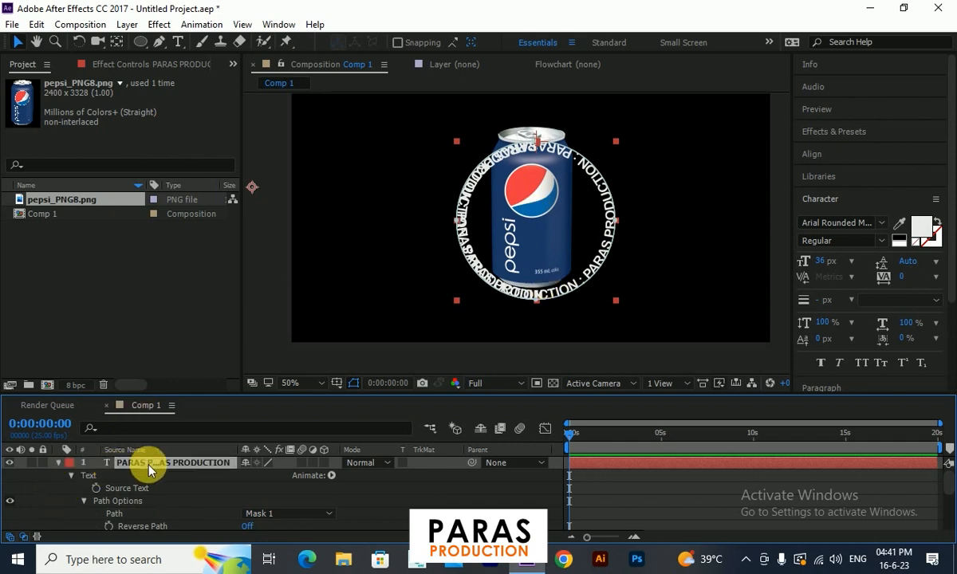
pyautogui.click(324, 463)
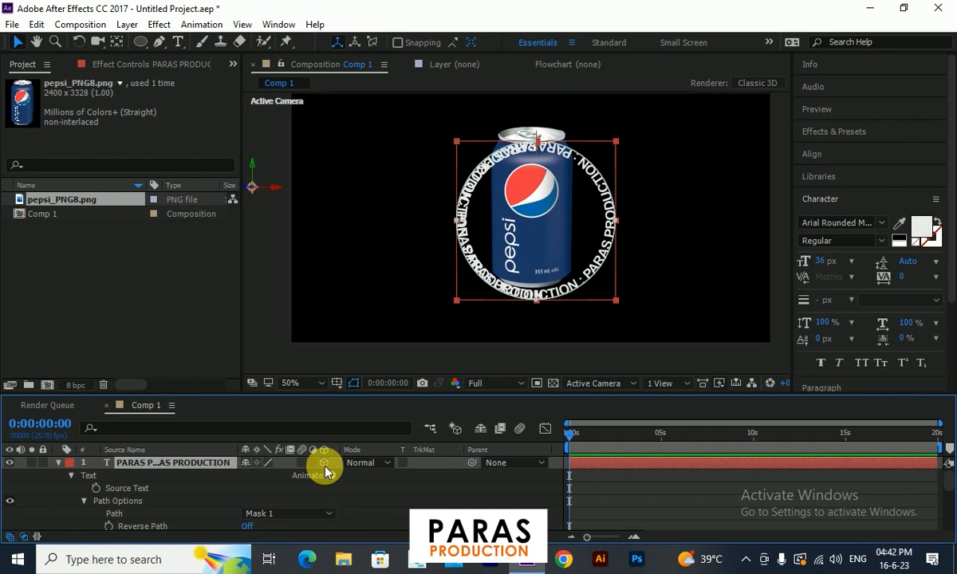
pyautogui.click(328, 475)
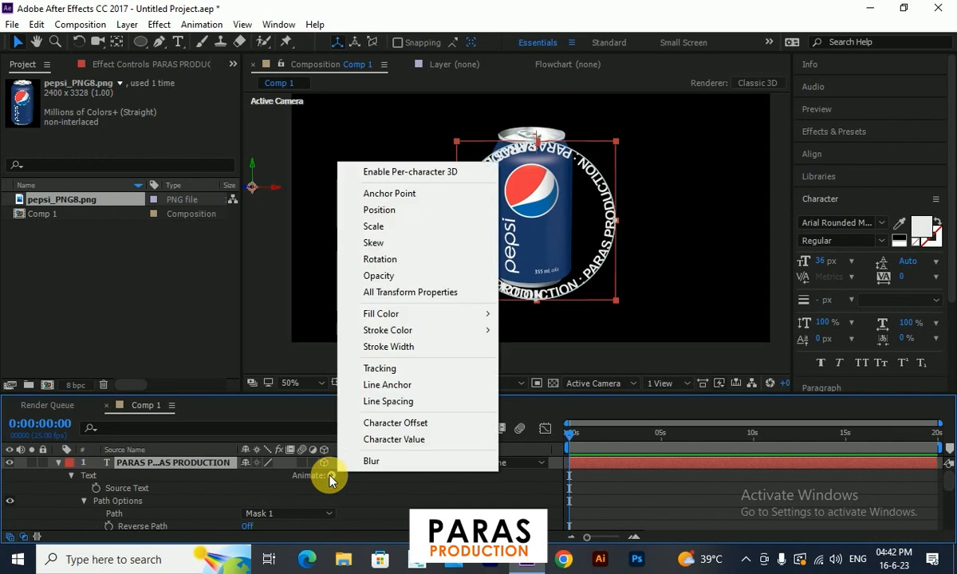
pyautogui.click(402, 174)
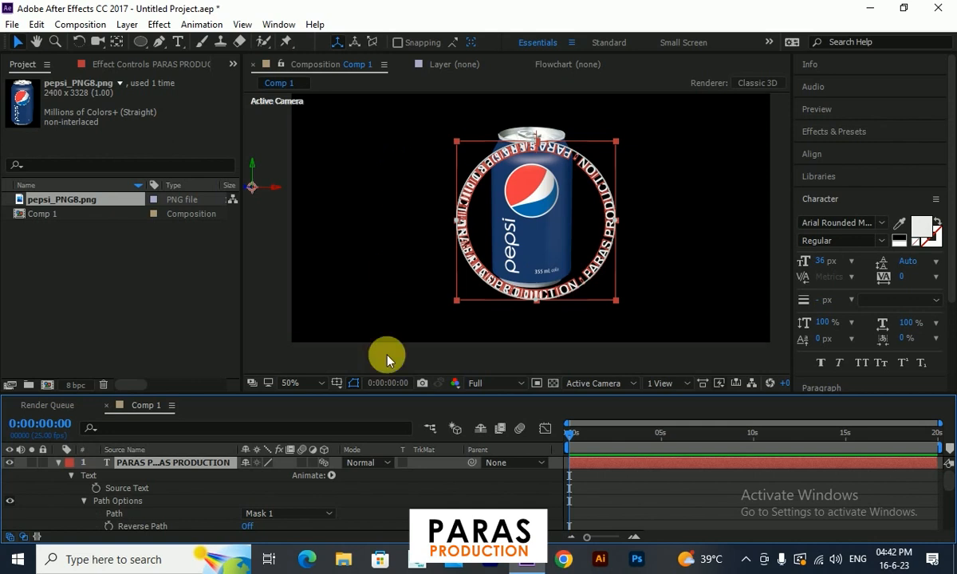
# Add a Rotation animator to the text layer and select that animator.
pyautogui.click(331, 475)
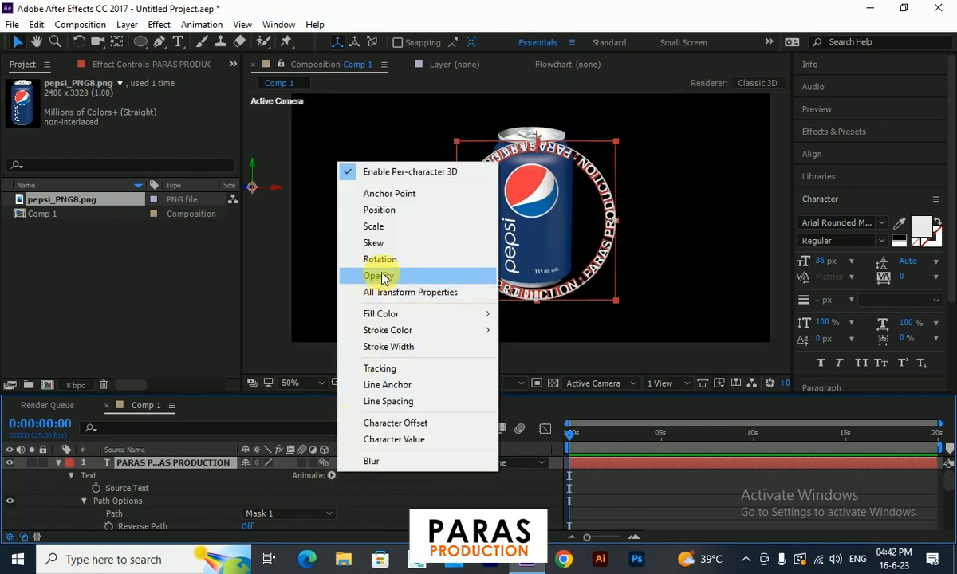
pyautogui.click(385, 261)
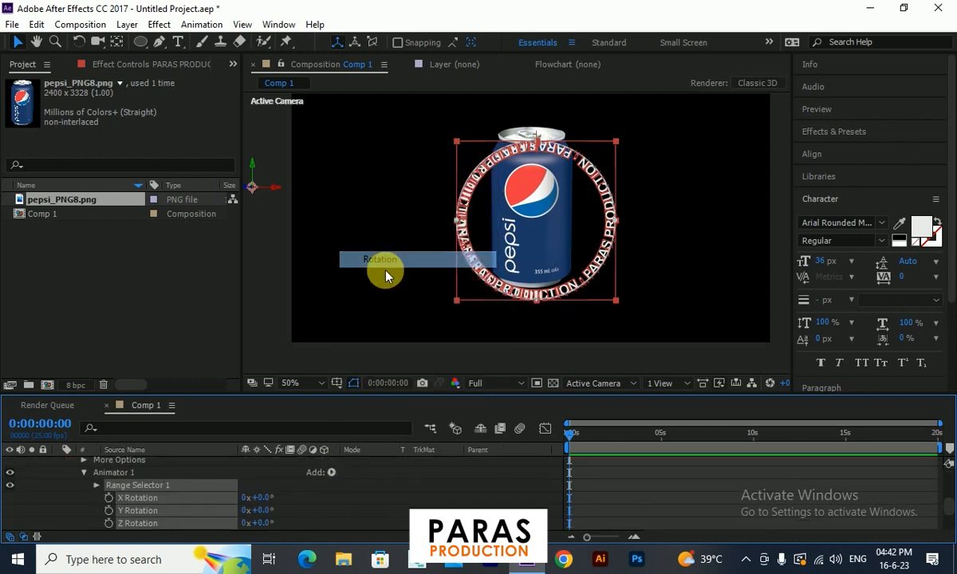
pyautogui.click(150, 474)
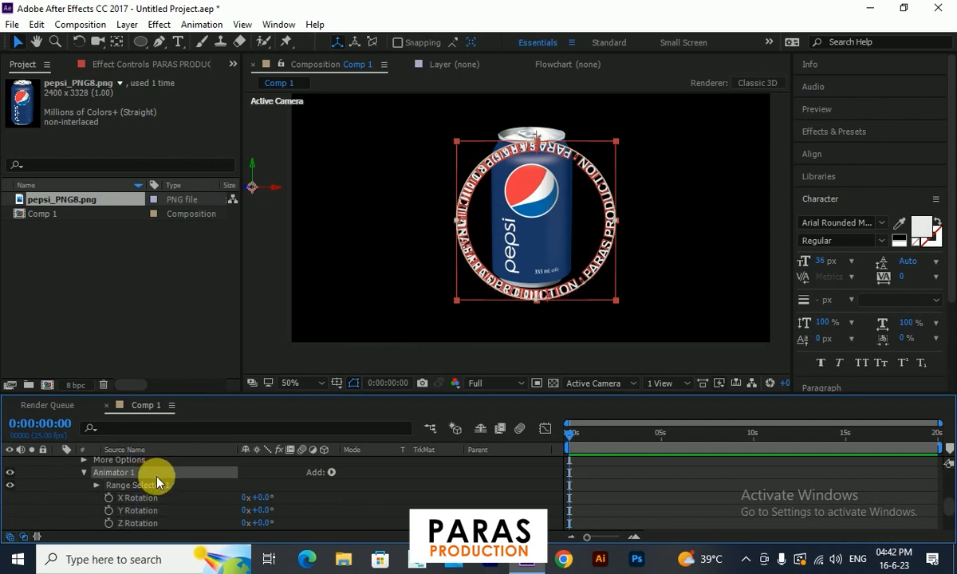
# Rename the text layer's new rotation animator to Rotate.
pyautogui.press('Return')
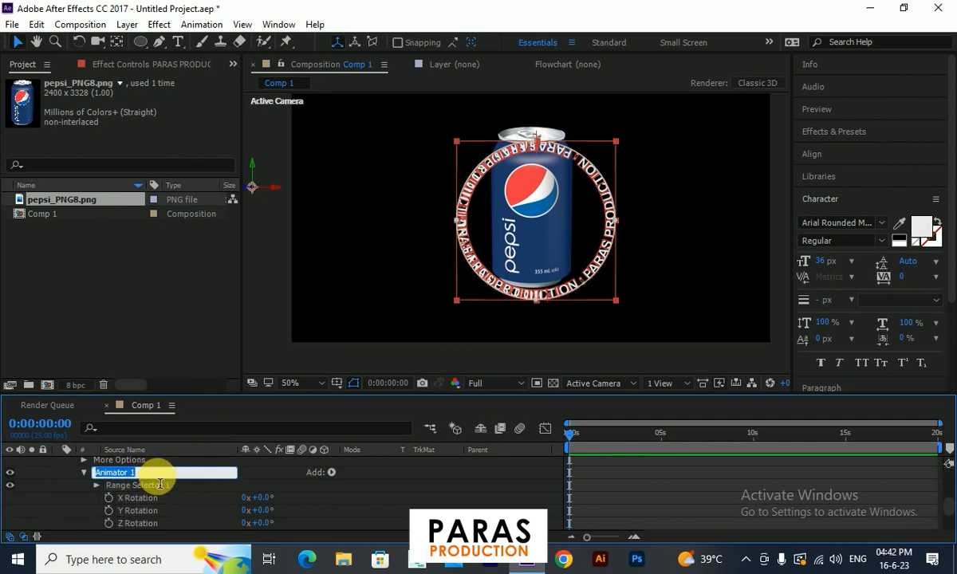
pyautogui.write('Rotate')
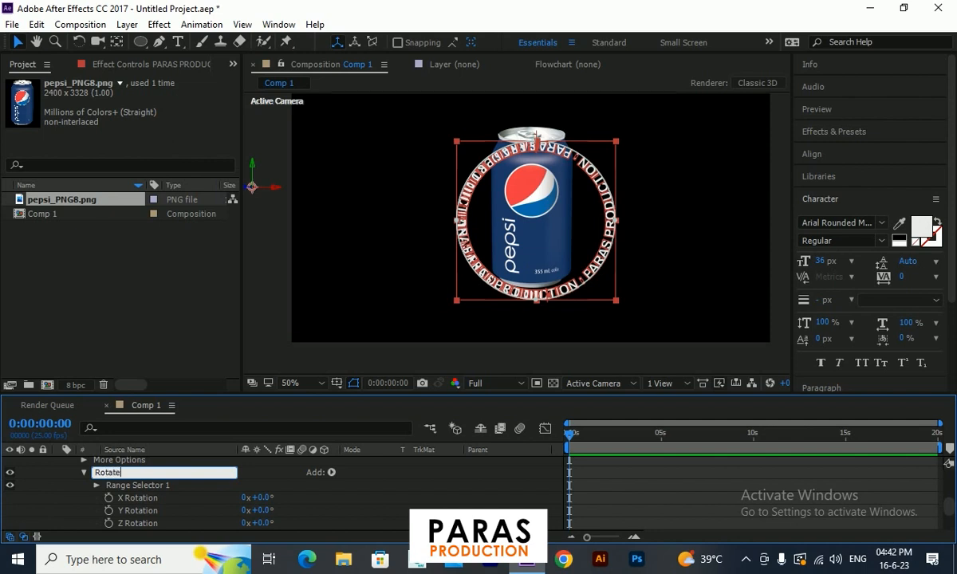
pyautogui.press('Return')
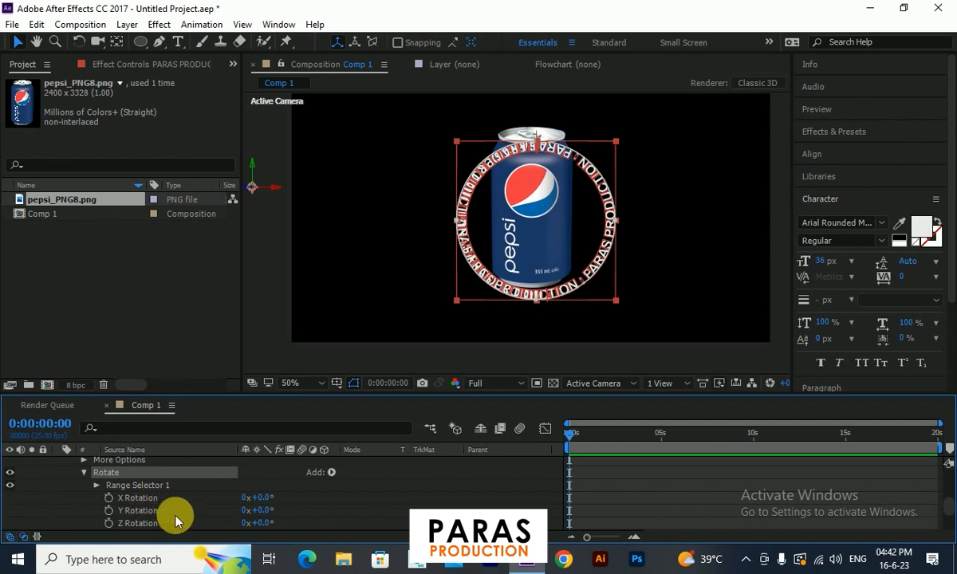
# Set the Rotate animator's X Rotation to 90° so the letters stand perpendicular to the circle.
pyautogui.moveTo(266, 499); pyautogui.dragTo(340, 511)
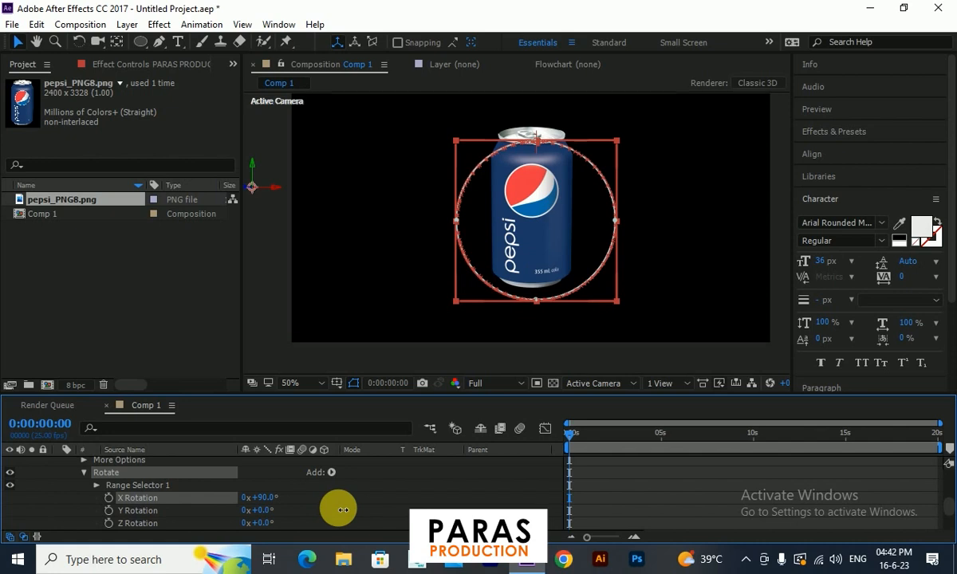
pyautogui.moveTo(343, 510)
pyautogui.mouseDown()
pyautogui.moveTo(263, 513)
pyautogui.moveTo(334, 504)
pyautogui.mouseUp()
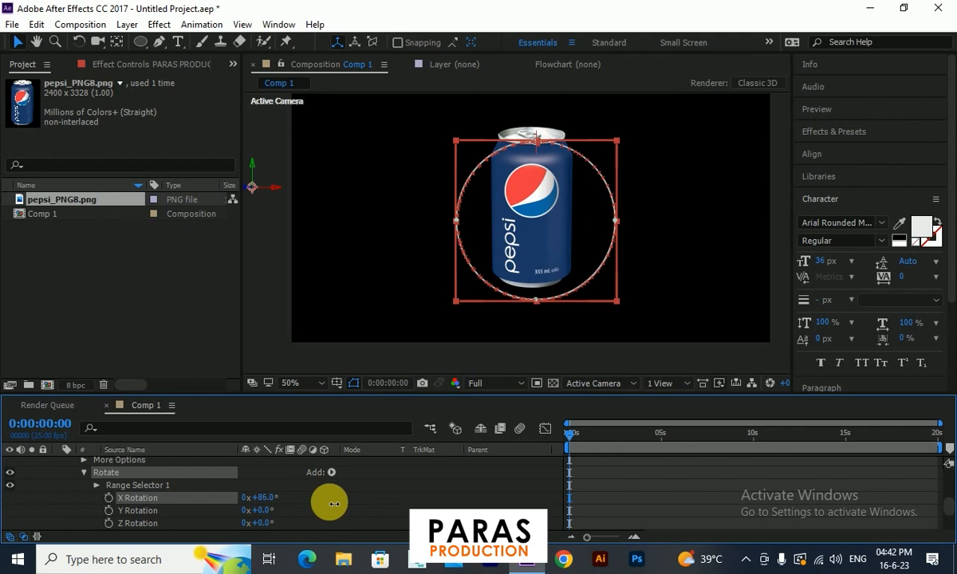
pyautogui.click(264, 499)
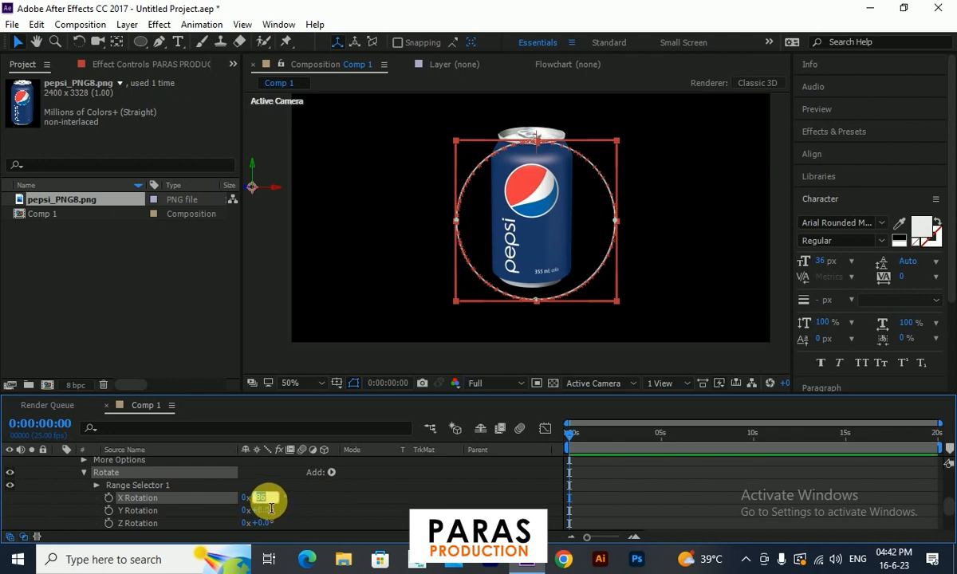
pyautogui.write('90.0')
pyautogui.press('Return')
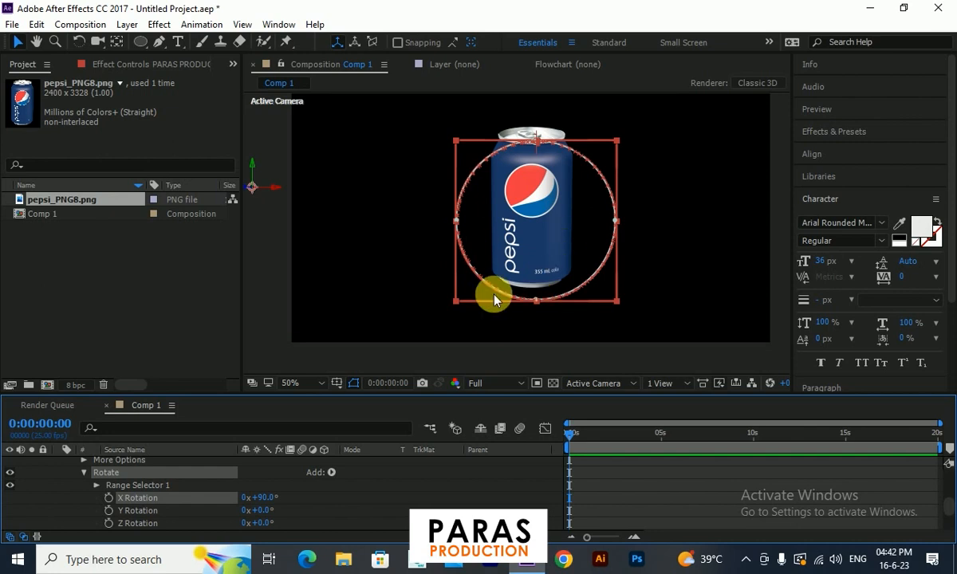
# Set the X Rotation in the text layer's Transform properties to -90° so the ring lies flat around the can.
pyautogui.click(84, 473)
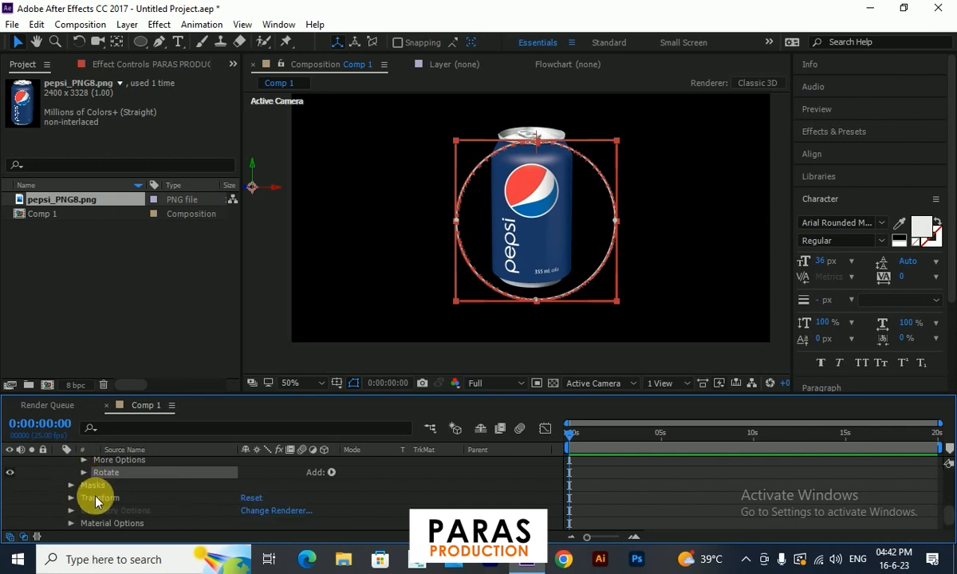
pyautogui.scroll(4, 97, 501)
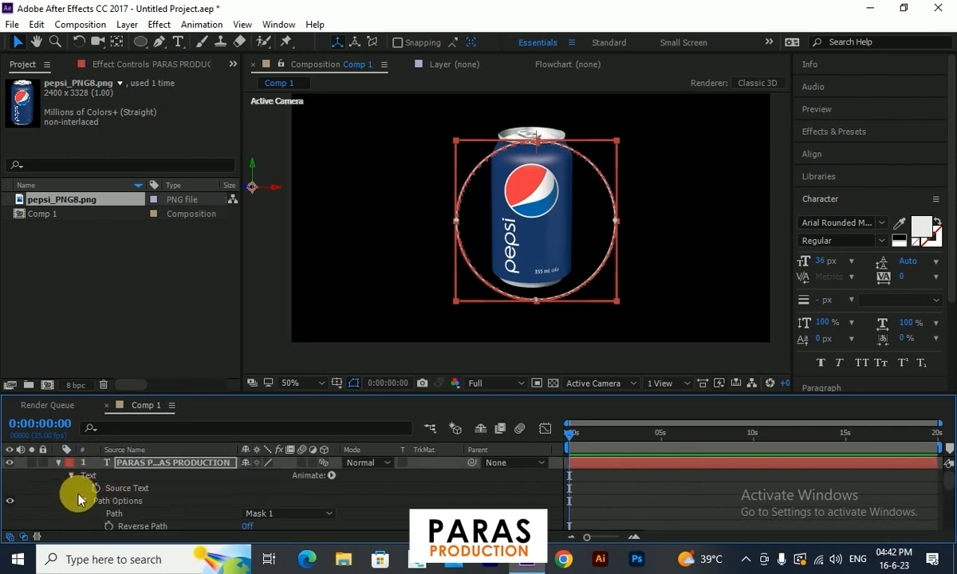
pyautogui.click(84, 501)
pyautogui.scroll(-2, 88, 494)
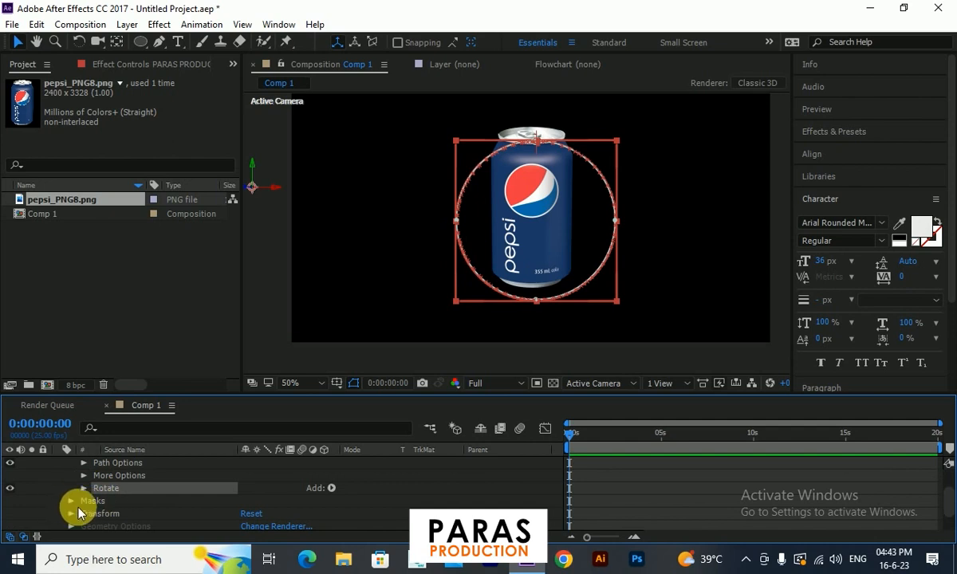
pyautogui.scroll(-2, 79, 507)
pyautogui.click(70, 486)
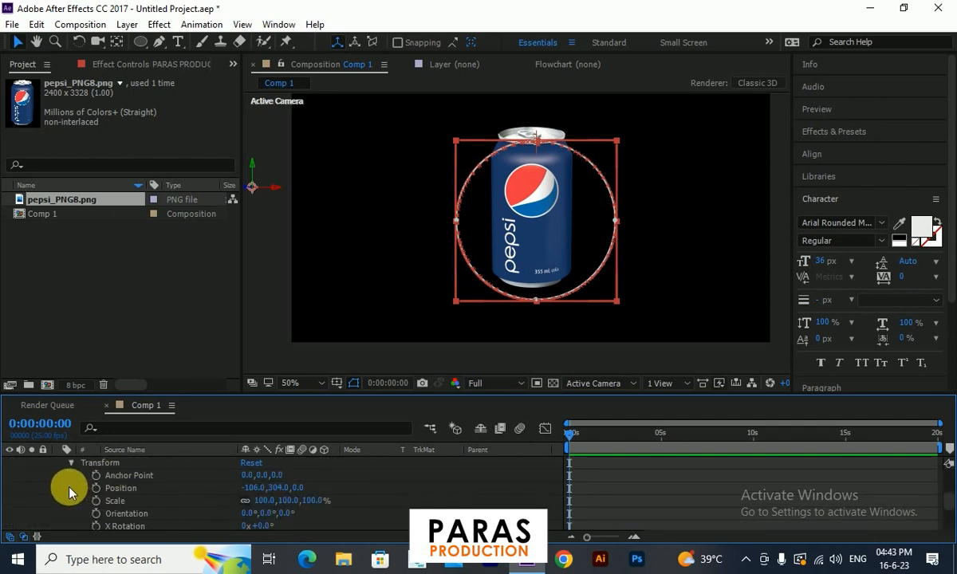
pyautogui.scroll(-2, 221, 501)
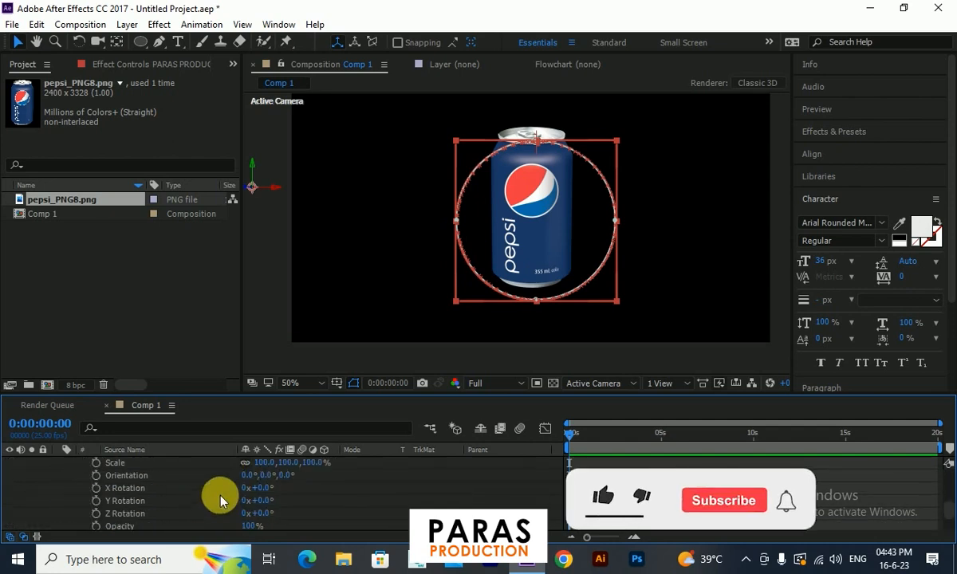
pyautogui.moveTo(261, 487); pyautogui.dragTo(195, 488)
pyautogui.click(265, 488)
pyautogui.write('-')
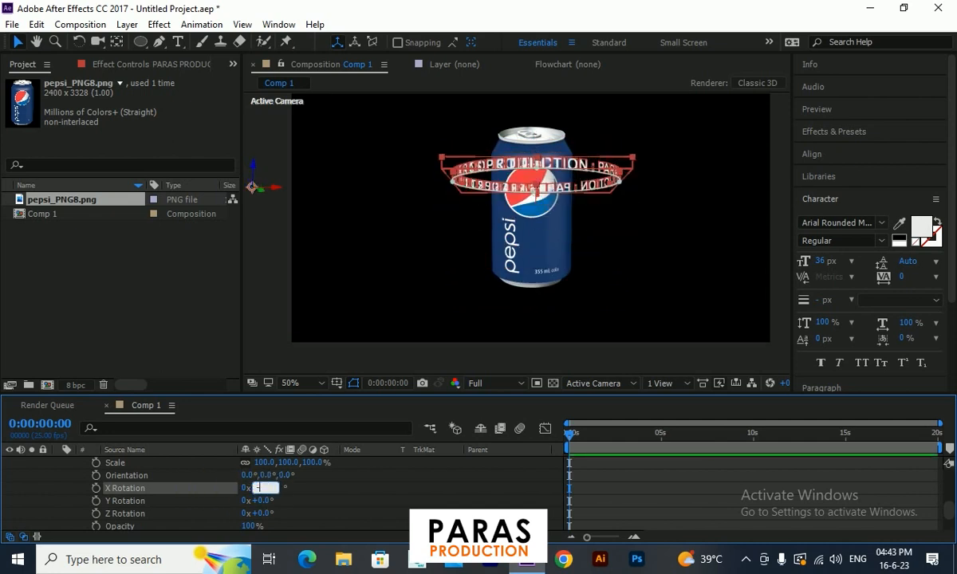
pyautogui.press('Return')
# Move the text layer's anchor point to the center of the text ring.
pyautogui.scroll(5, 100, 479)
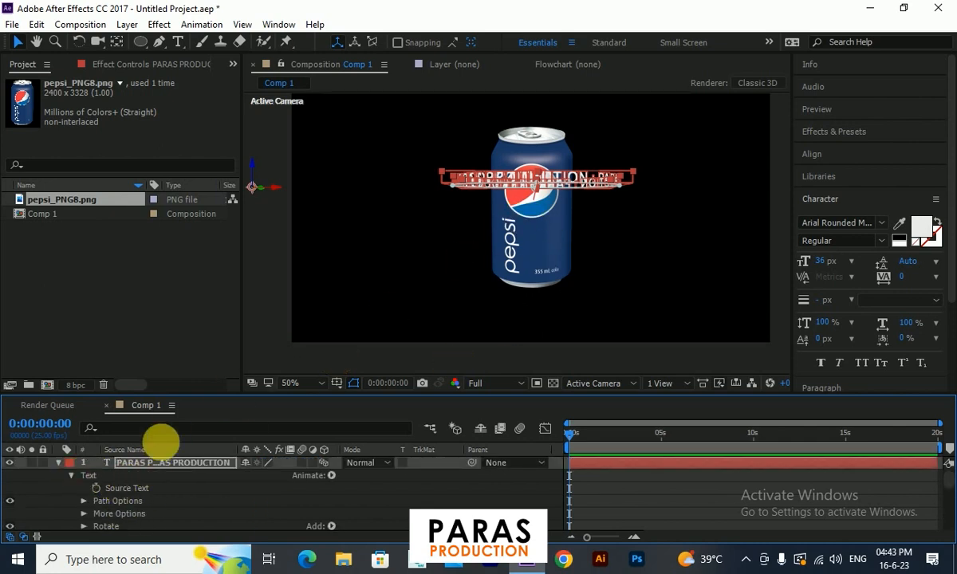
pyautogui.click(58, 464)
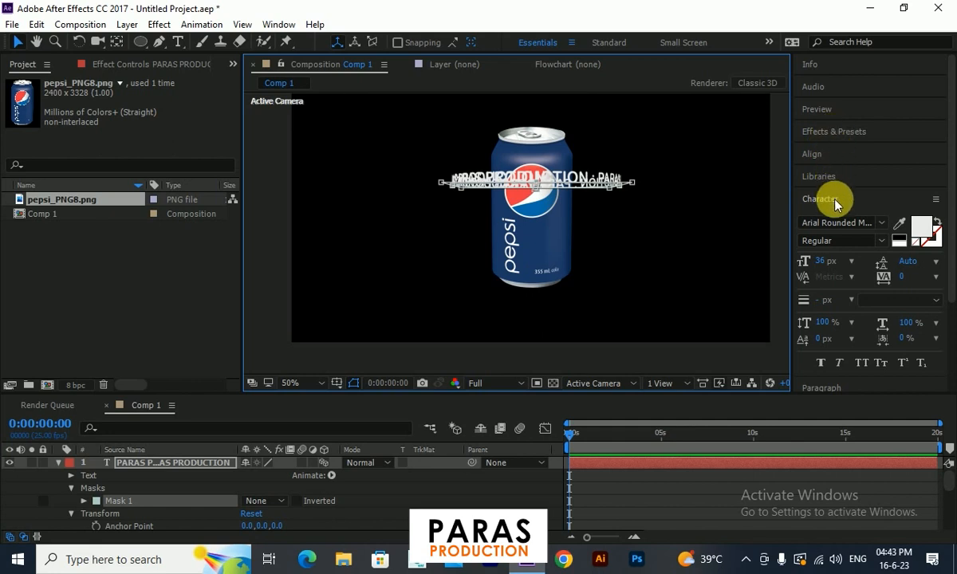
pyautogui.click(835, 202)
pyautogui.click(833, 308)
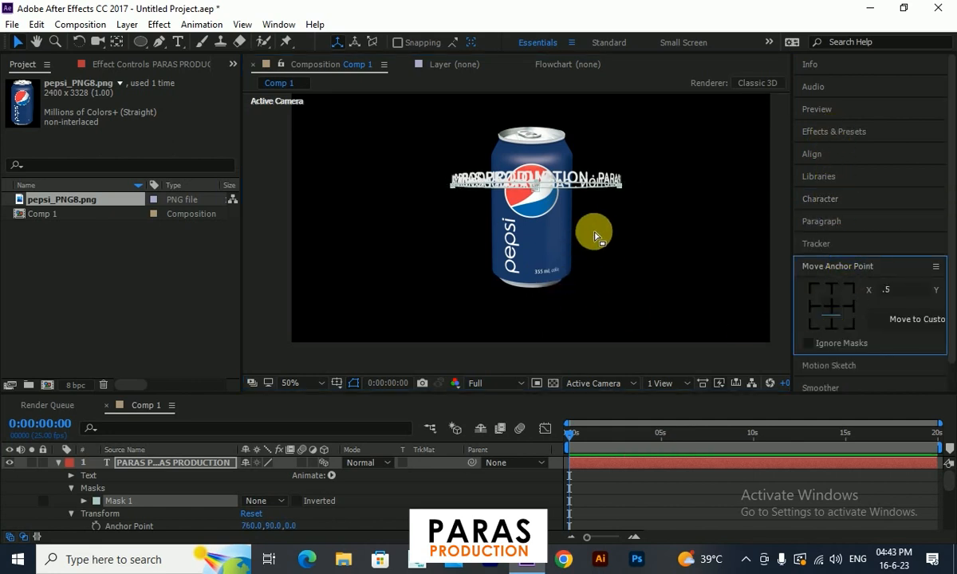
pyautogui.click(141, 462)
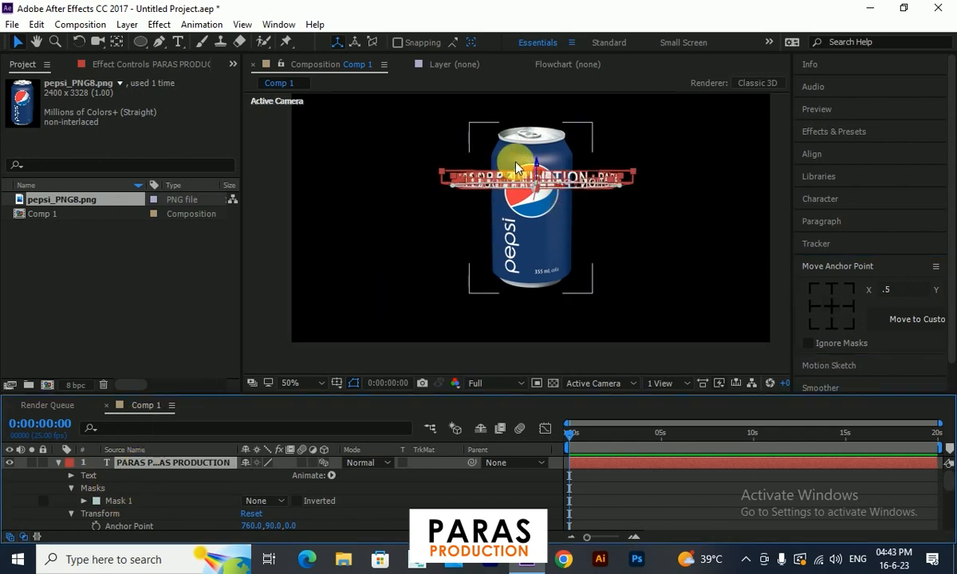
pyautogui.click(494, 319)
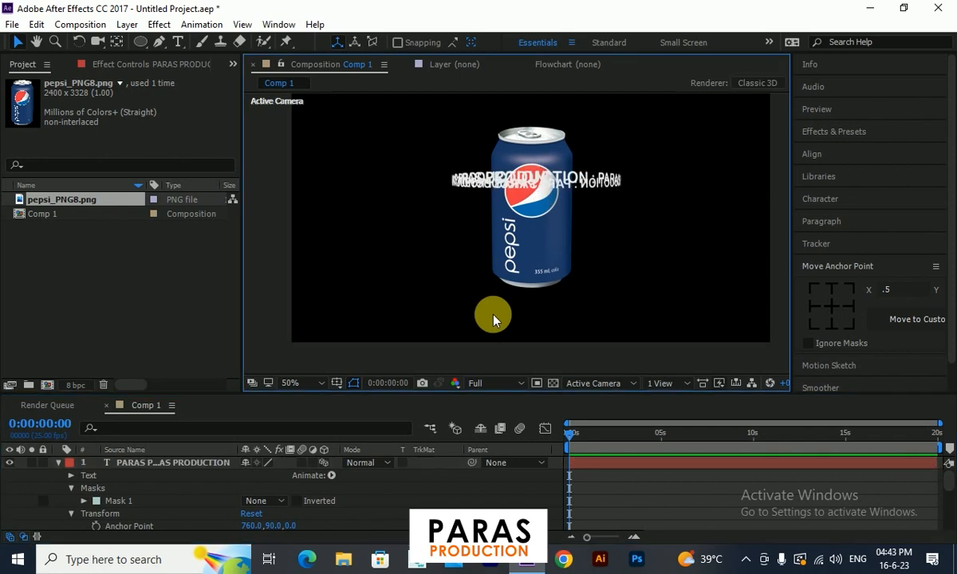
# Add a second text animator for Position to the PARAS PRODUCTION layer.
pyautogui.click(150, 476)
pyautogui.click(144, 471)
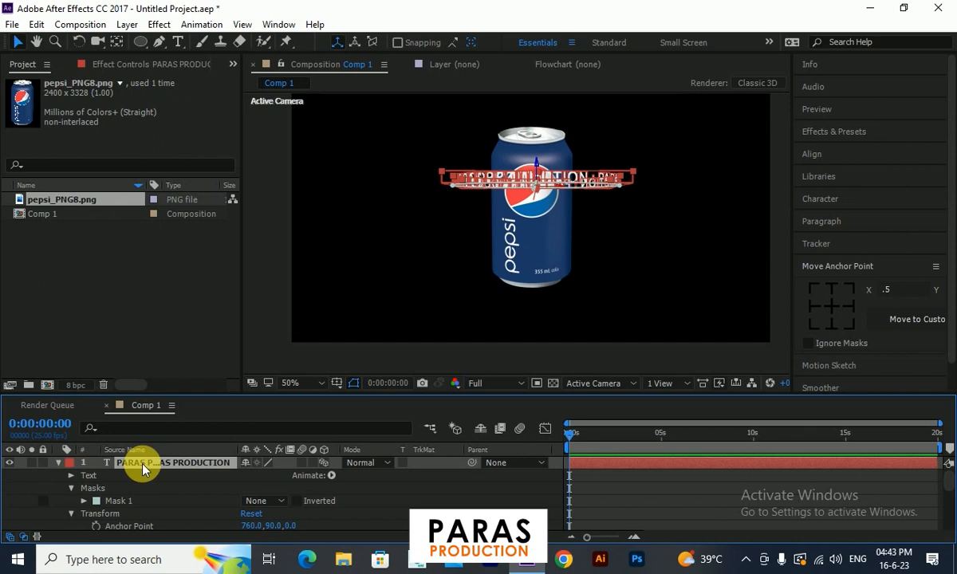
pyautogui.click(331, 476)
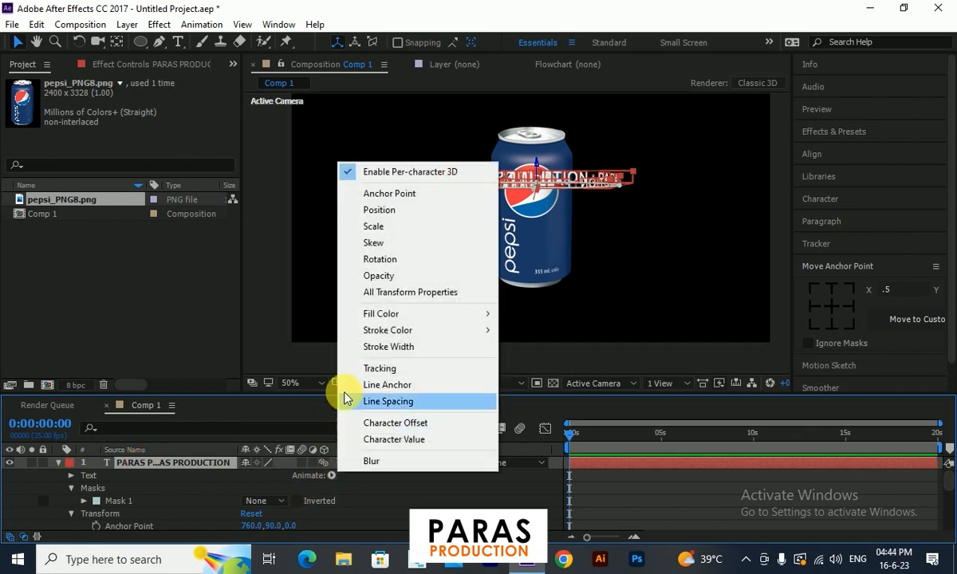
pyautogui.click(399, 214)
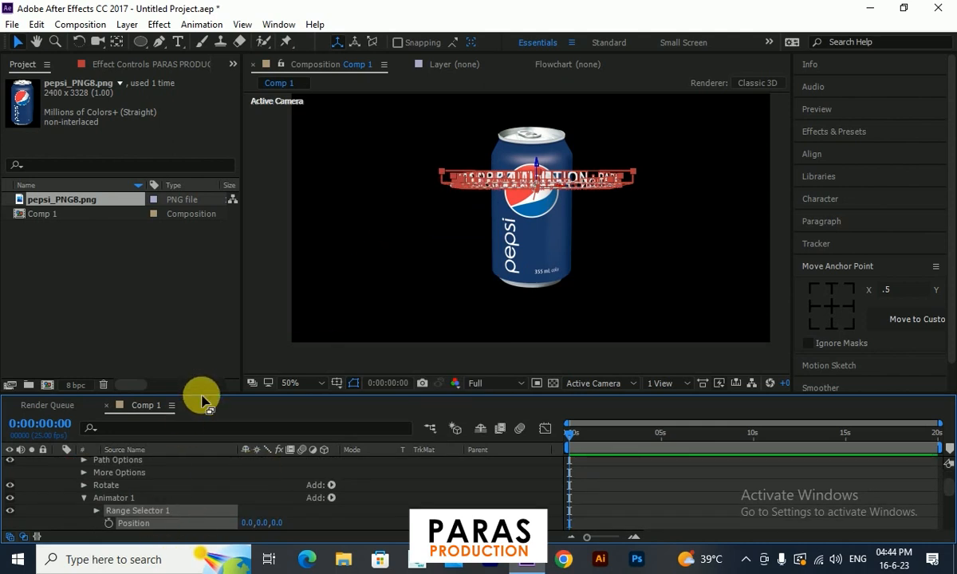
# Enlarge the timeline area and set the shape of the Position animator's range selector to Ramp Up.
pyautogui.moveTo(203, 395); pyautogui.dragTo(209, 363)
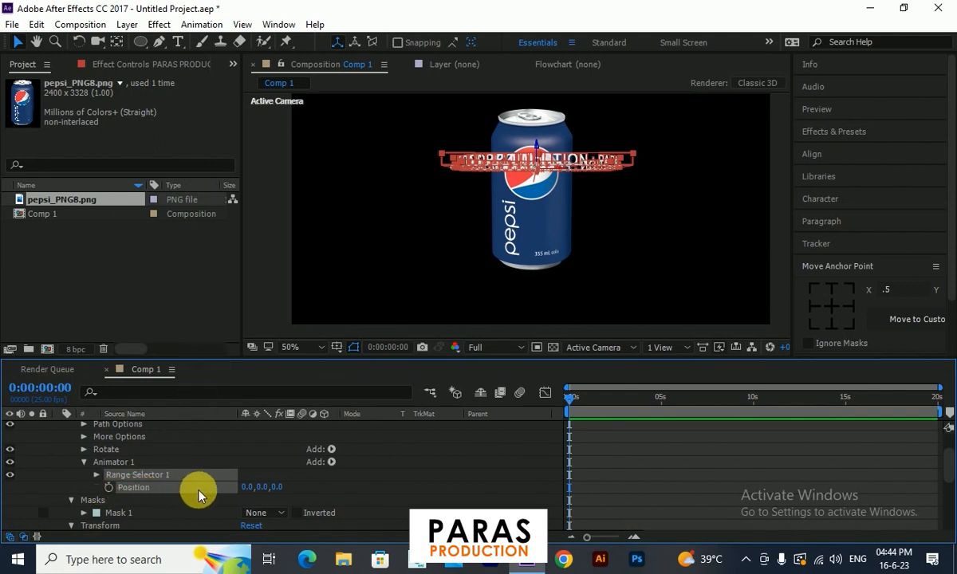
pyautogui.click(95, 475)
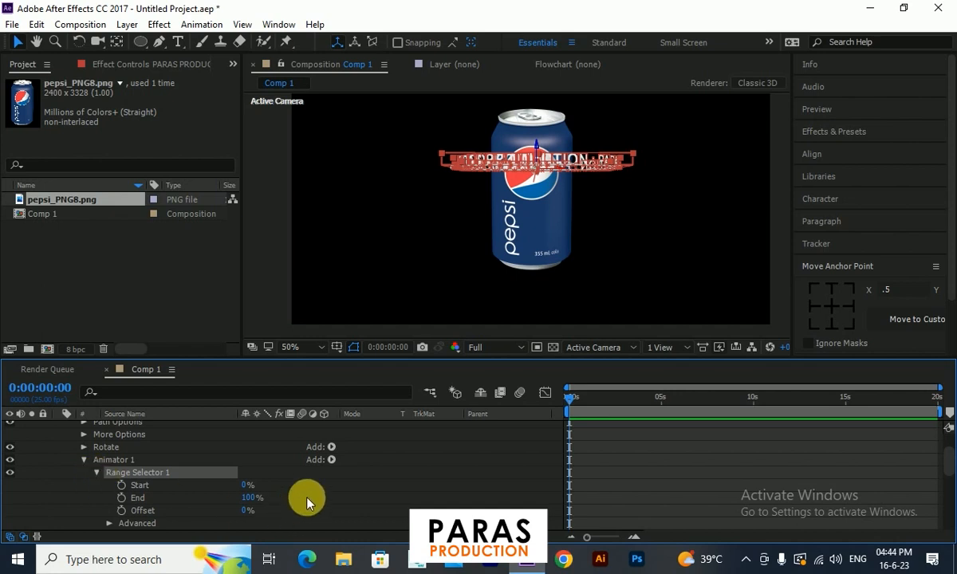
pyautogui.scroll(-1, 308, 501)
pyautogui.click(110, 485)
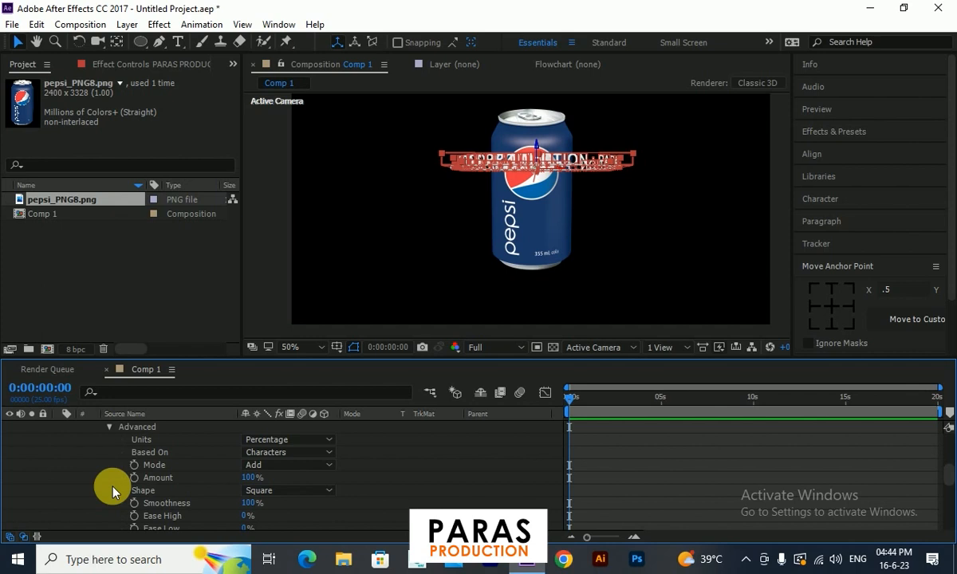
pyautogui.click(285, 491)
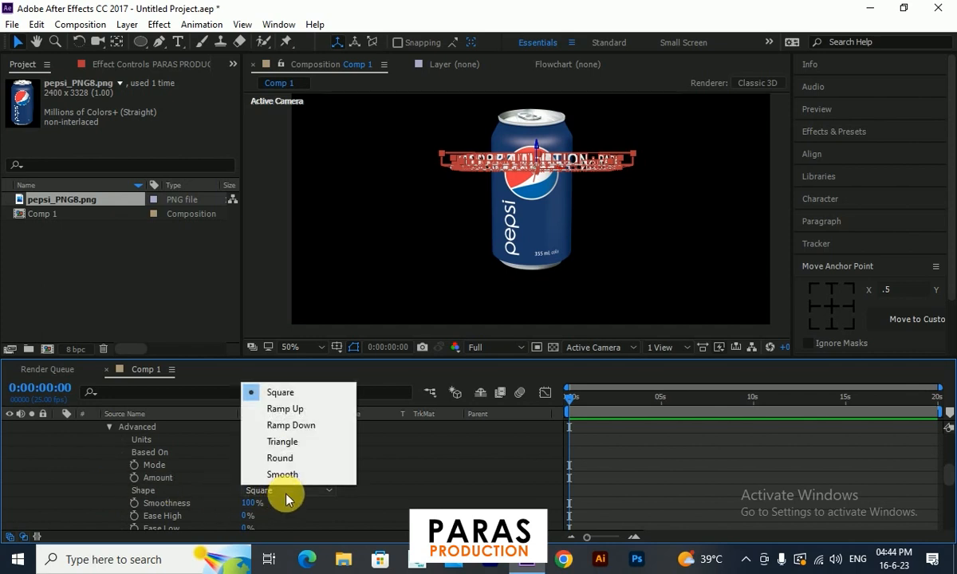
pyautogui.click(287, 415)
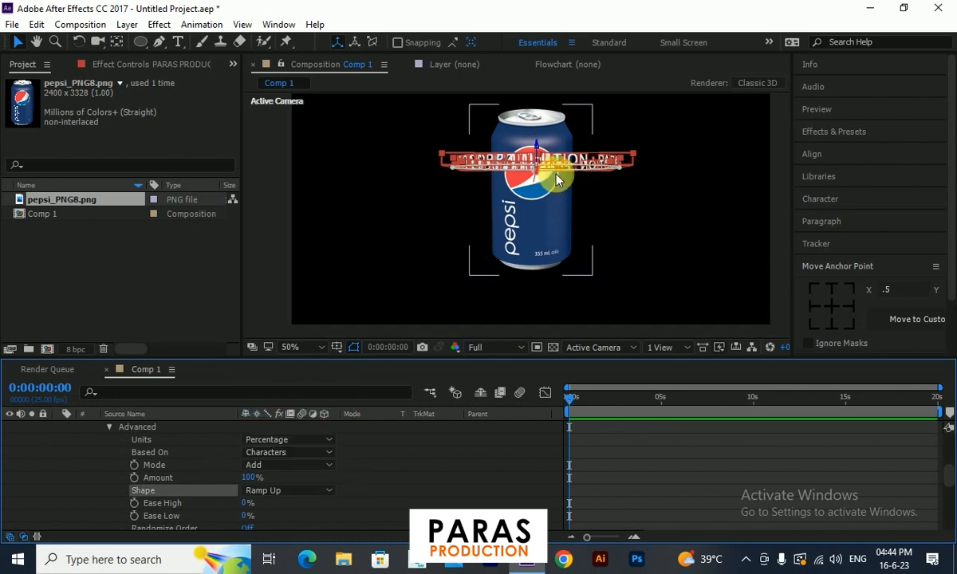
# Set the Position animator's Z value to 268 to spread the text down the can as a spiral.
pyautogui.scroll(3, 159, 441)
pyautogui.scroll(3, 165, 474)
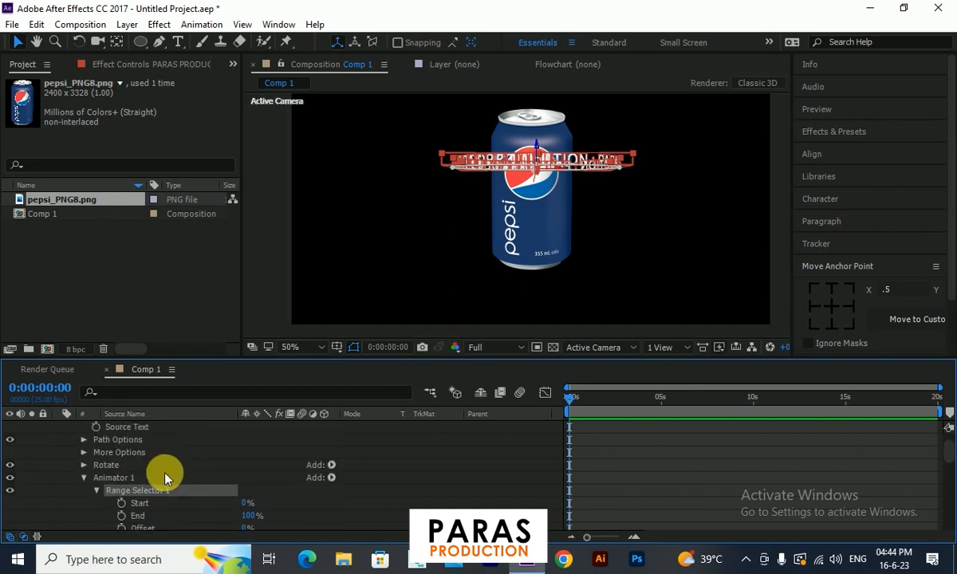
pyautogui.scroll(-3, 167, 475)
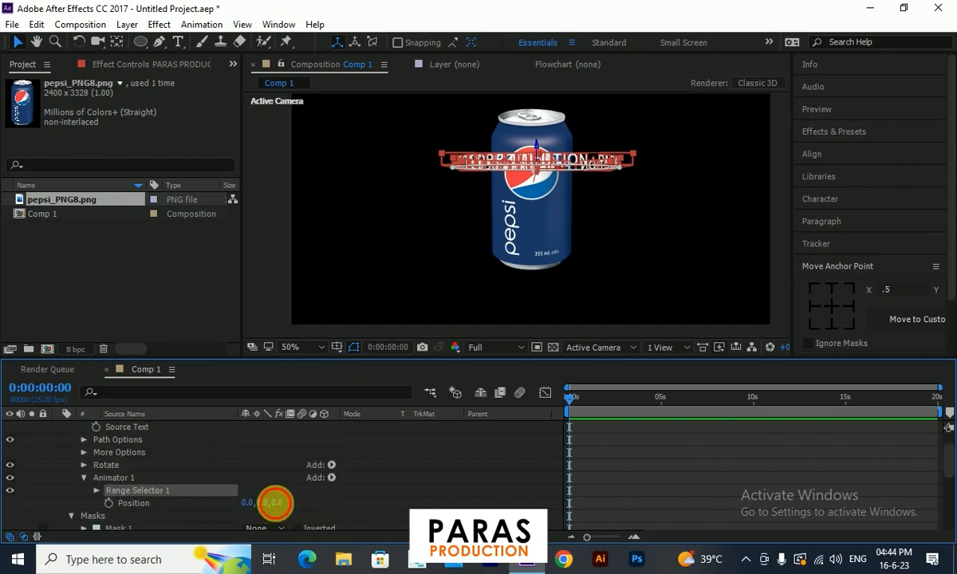
pyautogui.moveTo(271, 503); pyautogui.dragTo(487, 502)
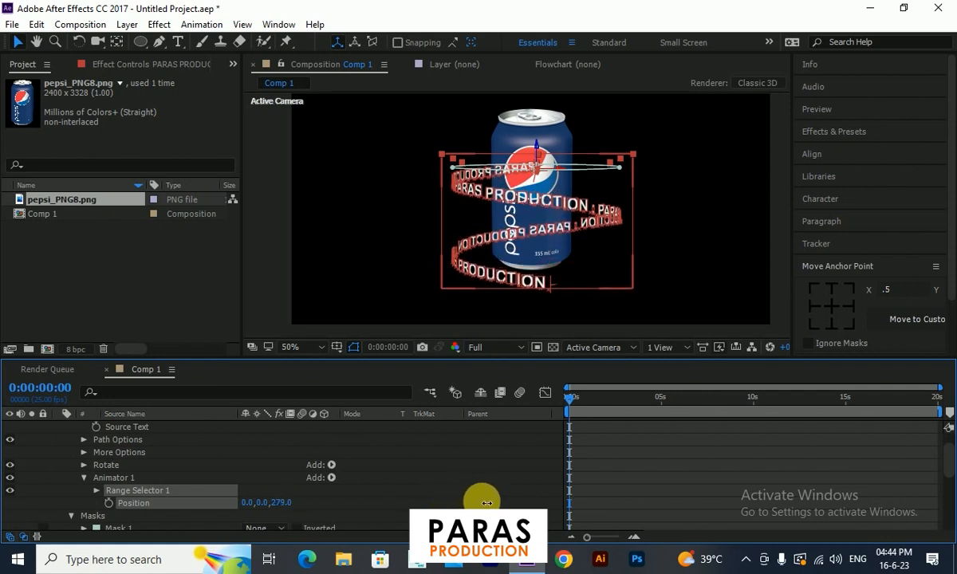
pyautogui.click(592, 437)
pyautogui.press('space')
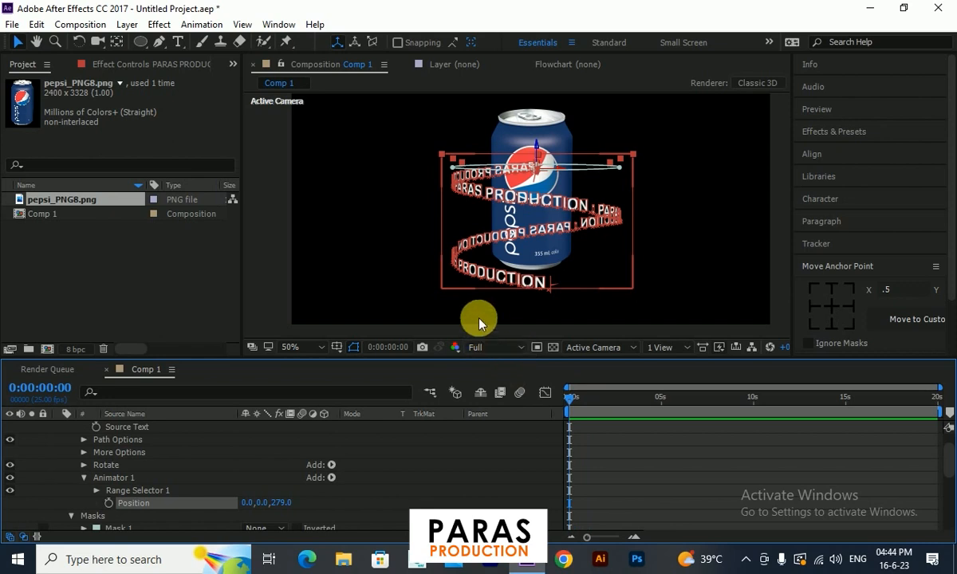
pyautogui.moveTo(281, 503)
pyautogui.mouseDown()
pyautogui.moveTo(316, 503)
pyautogui.moveTo(274, 506)
pyautogui.mouseUp()
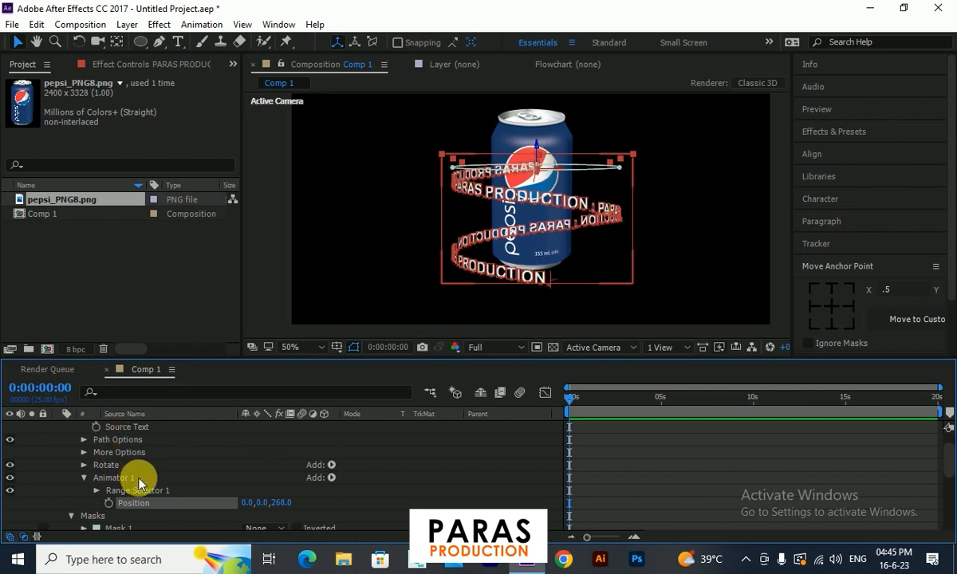
# Add the expression time*100 to the Z Rotation of the PARAS PRODUCTION text layer and preview the rotation.
pyautogui.scroll(1, 138, 496)
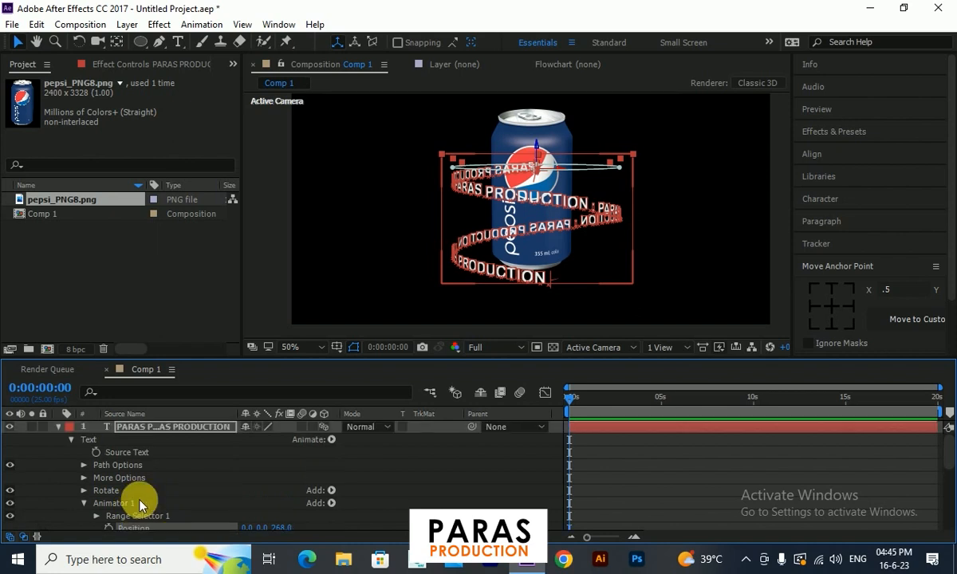
pyautogui.click(59, 427)
pyautogui.click(59, 428)
pyautogui.scroll(-5, 79, 456)
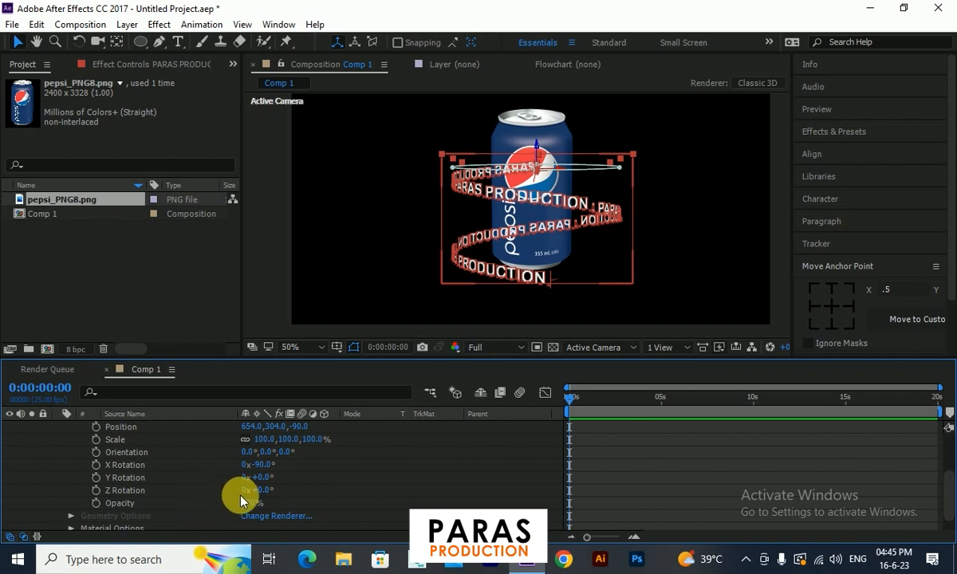
pyautogui.moveTo(263, 490)
pyautogui.mouseDown()
pyautogui.moveTo(429, 483)
pyautogui.moveTo(278, 496)
pyautogui.mouseUp()
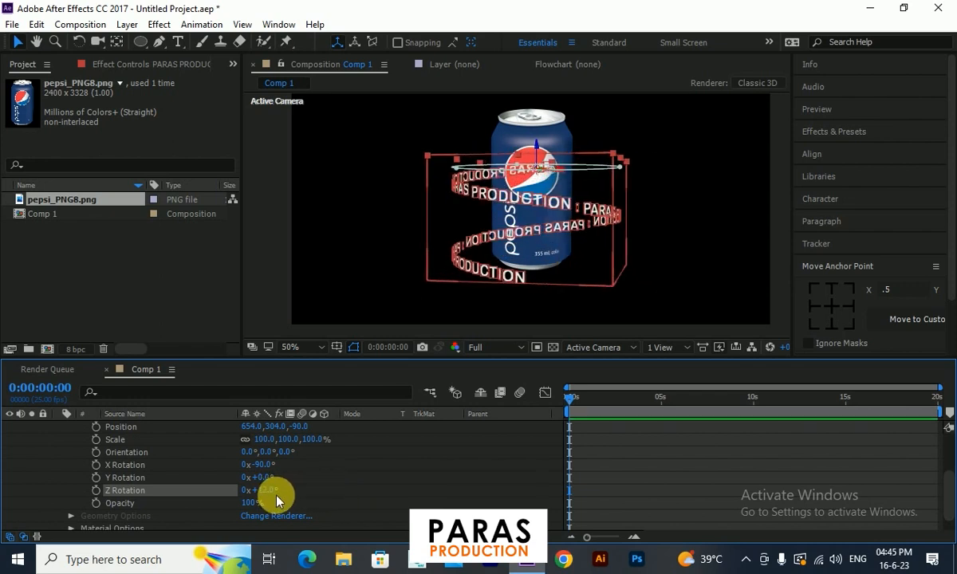
pyautogui.keyDown('alt'); pyautogui.click(96, 493); pyautogui.keyUp('alt')
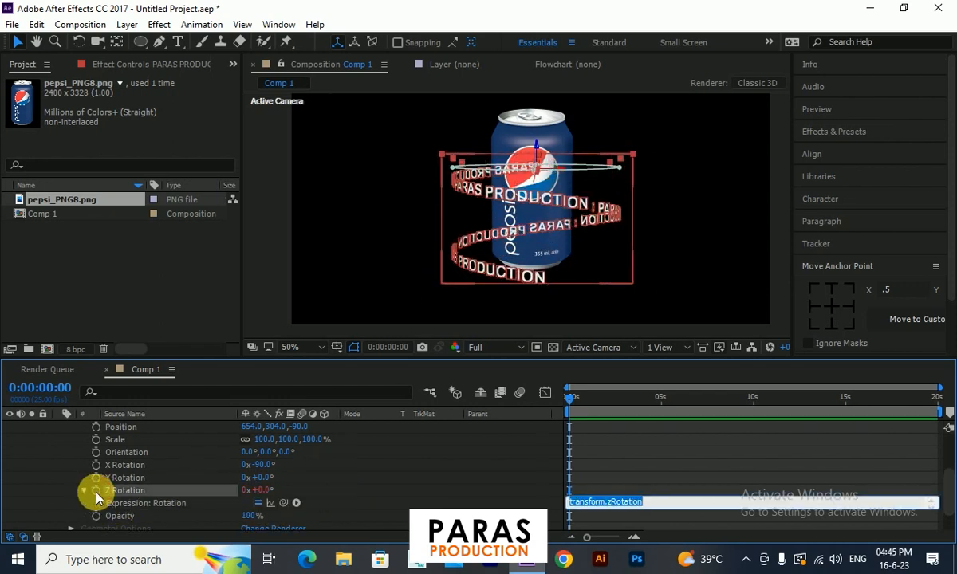
pyautogui.write('ti')
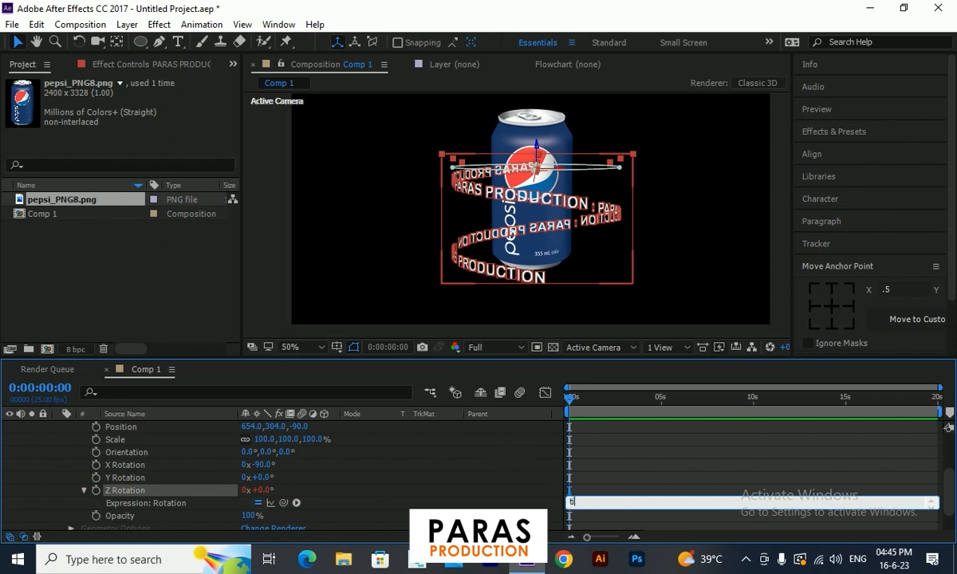
pyautogui.write('me*100')
pyautogui.click(456, 493)
pyautogui.moveTo(570, 397); pyautogui.dragTo(560, 425)
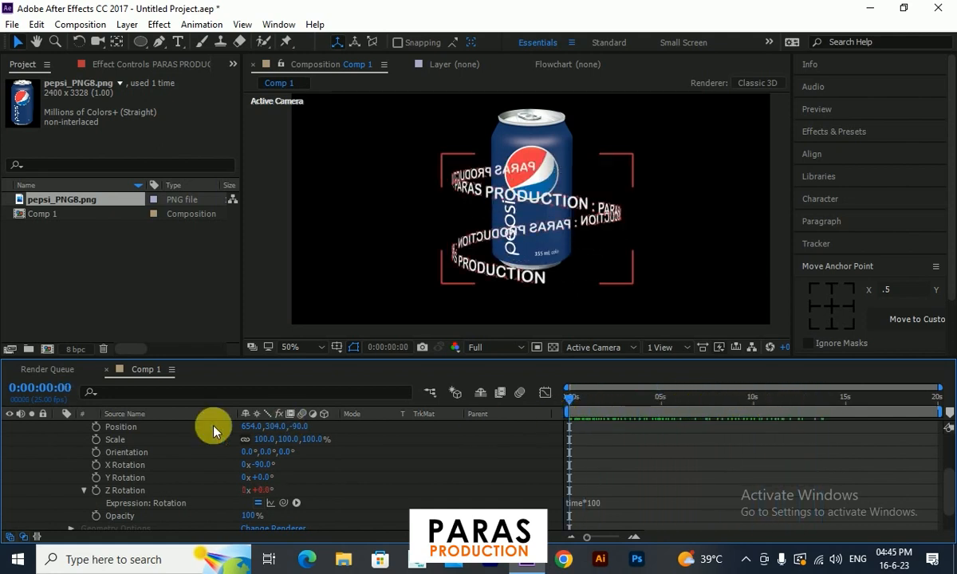
# Keyframe the text layer's Position to rise from 654, 552, -90 at 0 s until about 10 s, and preview the movement.
pyautogui.scroll(2, 150, 466)
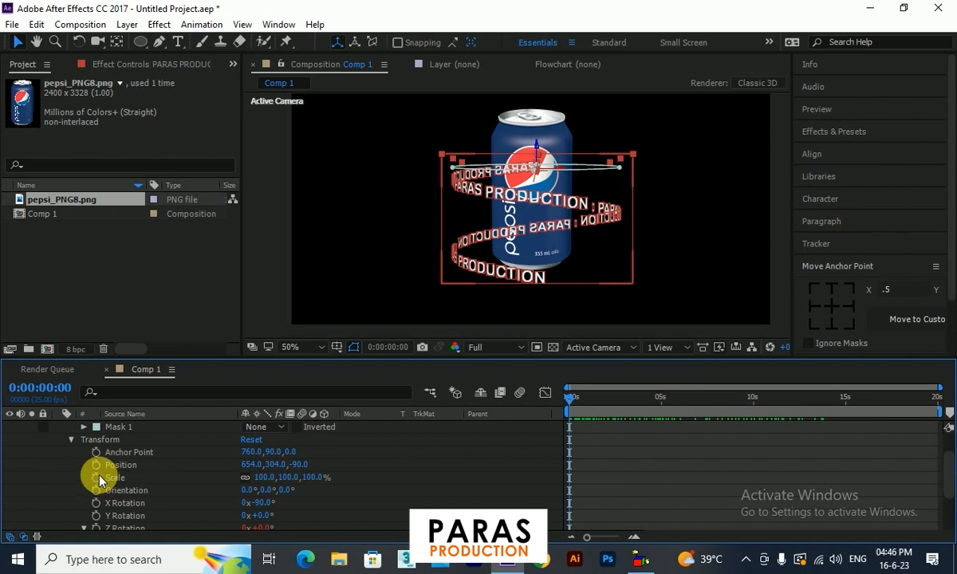
pyautogui.moveTo(281, 471); pyautogui.dragTo(261, 460)
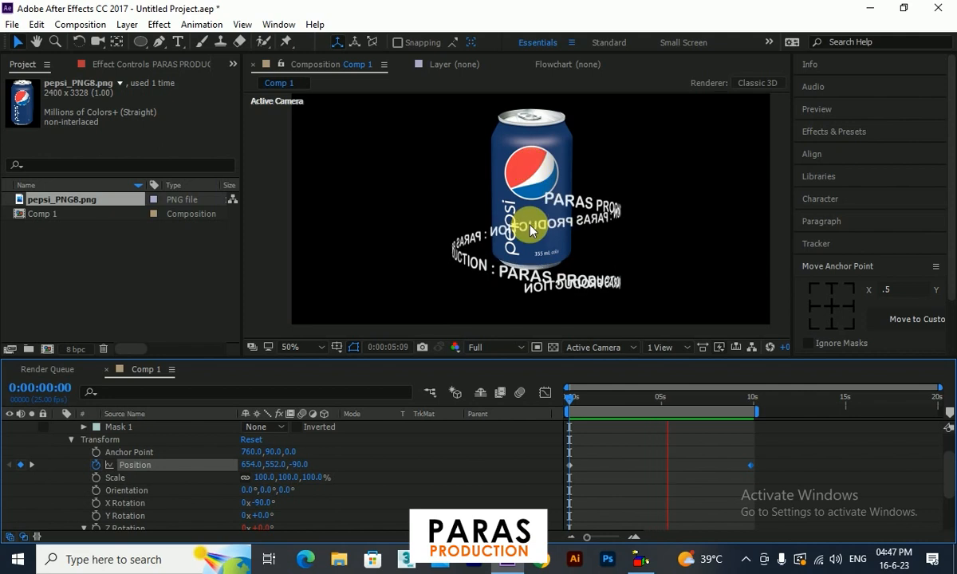
pyautogui.moveTo(696, 401); pyautogui.dragTo(560, 406)
# Add an Opacity text animator to the PARAS PRODUCTION layer and set its opacity to 0%.
pyautogui.scroll(2, 55, 469)
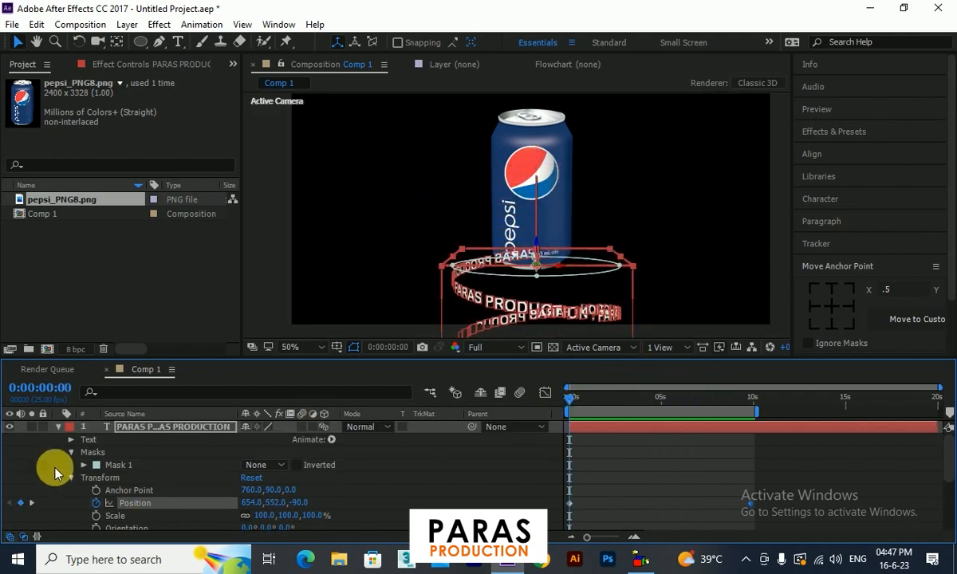
pyautogui.click(138, 428)
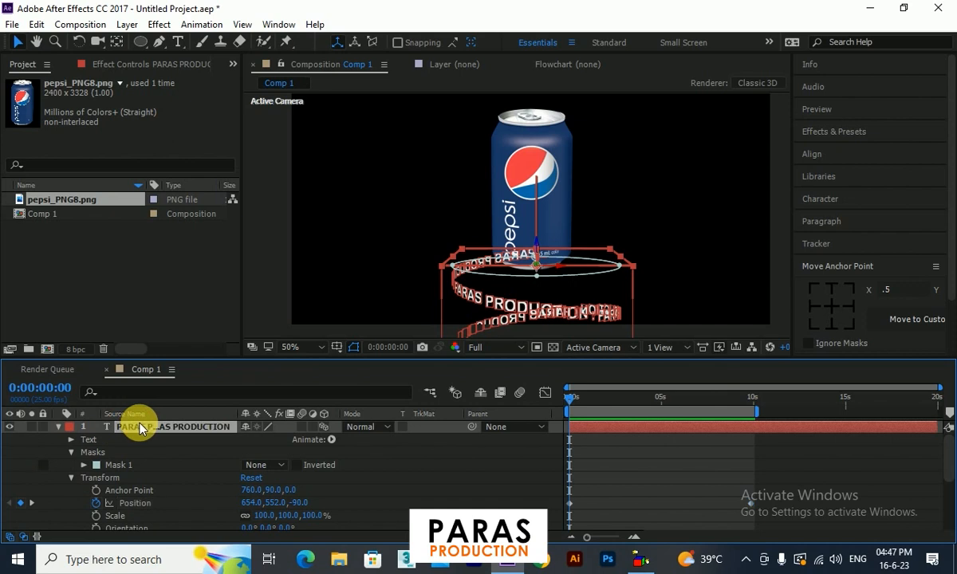
pyautogui.click(331, 440)
pyautogui.click(214, 428)
pyautogui.click(333, 442)
pyautogui.click(405, 239)
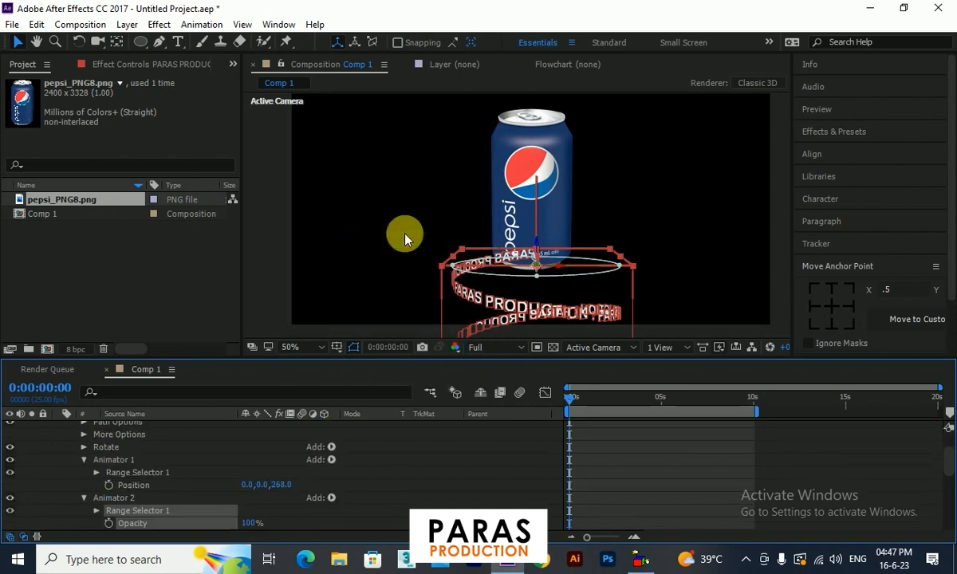
pyautogui.press('space')
pyautogui.moveTo(672, 252); pyautogui.dragTo(675, 188)
pyautogui.scroll(-2, 151, 494)
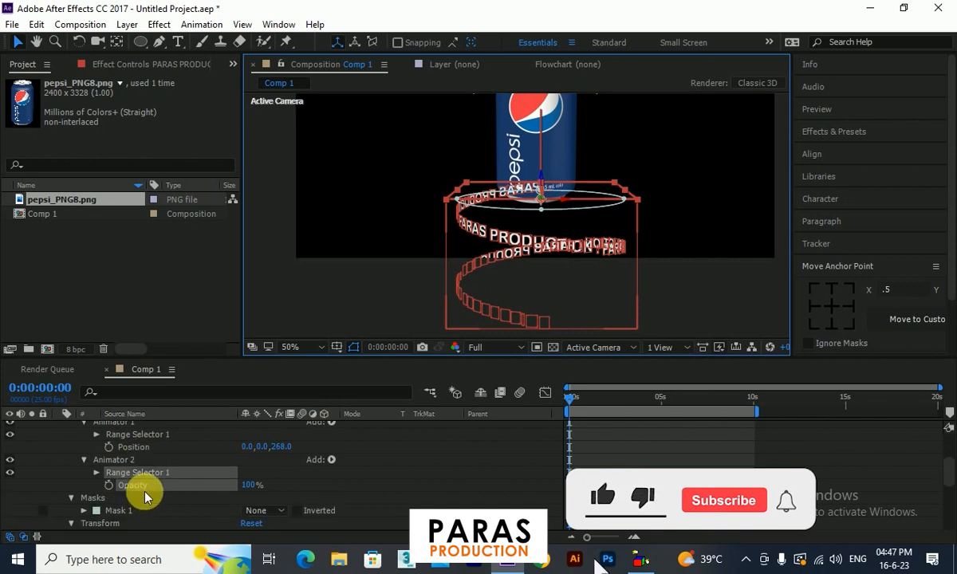
pyautogui.moveTo(240, 493); pyautogui.dragTo(128, 499)
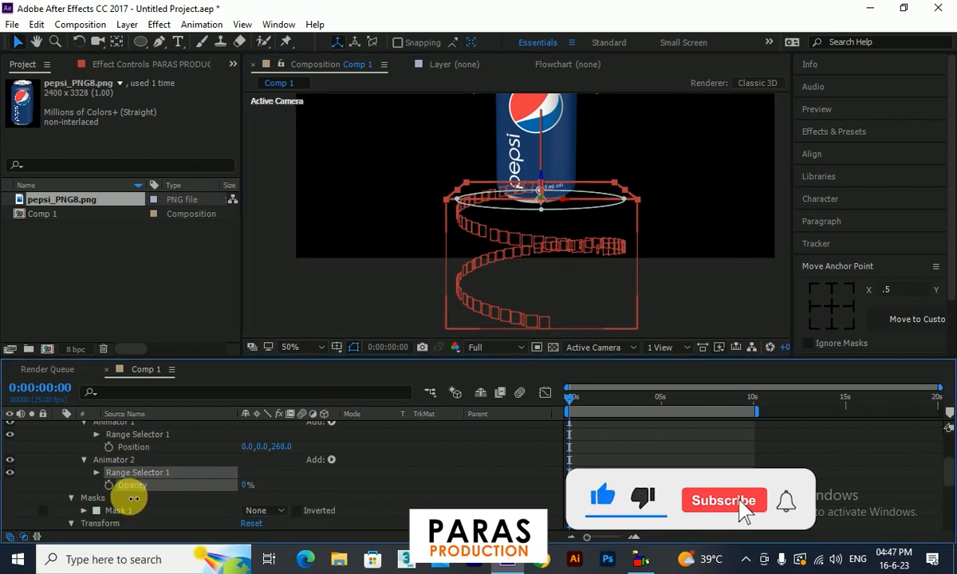
# Keyframe the Start of the Opacity animator's range selector at 0% on the first frame and at its maximum at 0:00:05:02.
pyautogui.click(97, 473)
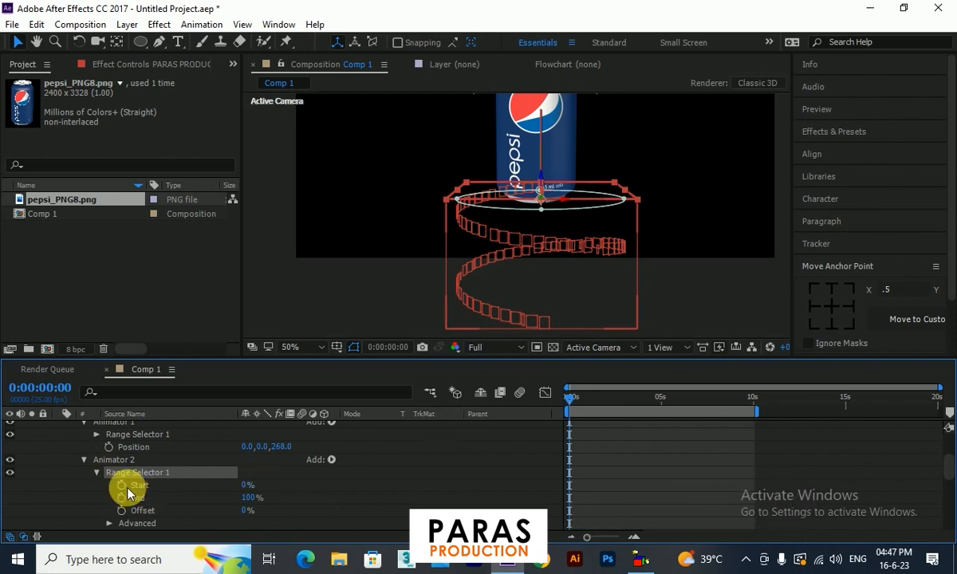
pyautogui.click(121, 485)
pyautogui.moveTo(597, 402); pyautogui.dragTo(661, 406)
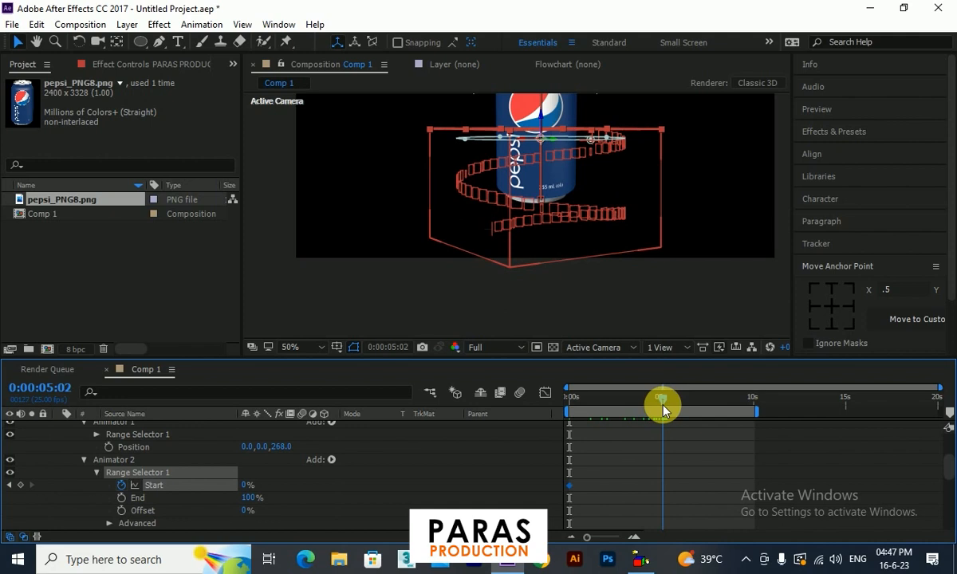
pyautogui.moveTo(247, 488); pyautogui.dragTo(438, 489)
pyautogui.moveTo(665, 405); pyautogui.dragTo(551, 406)
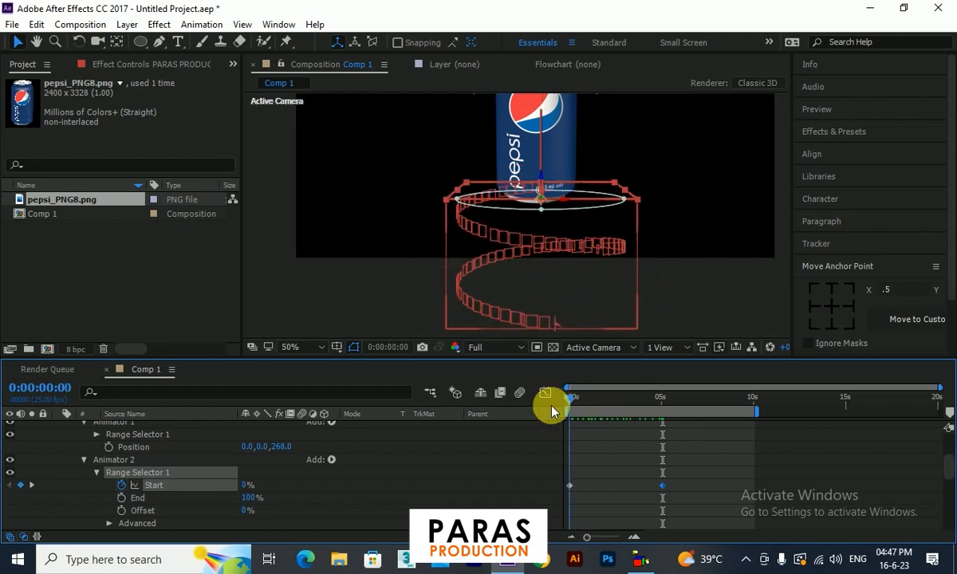
# Play the composition from the start to check the text's gradual reveal around the can.
pyautogui.click(819, 109)
pyautogui.click(868, 129)
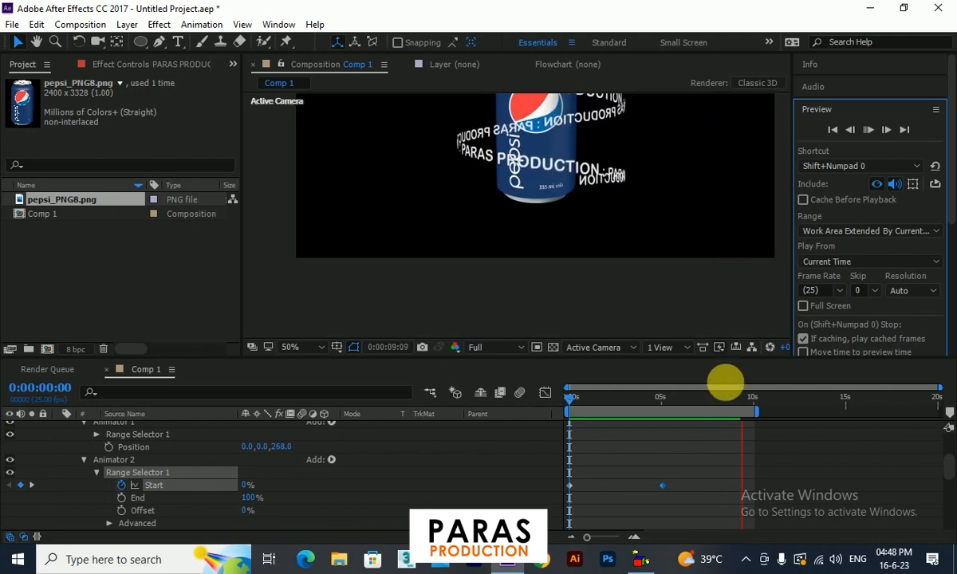
pyautogui.moveTo(725, 407); pyautogui.dragTo(563, 416)
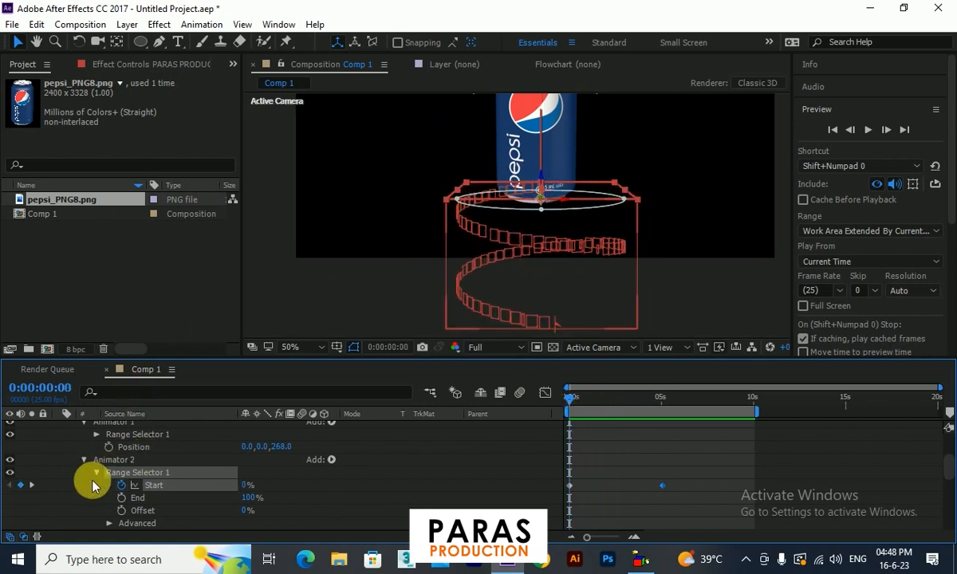
# Show only the text layer's keyframed properties, set its first Position keyframe to 654, 497, -90, and preview the animation.
pyautogui.scroll(3, 94, 485)
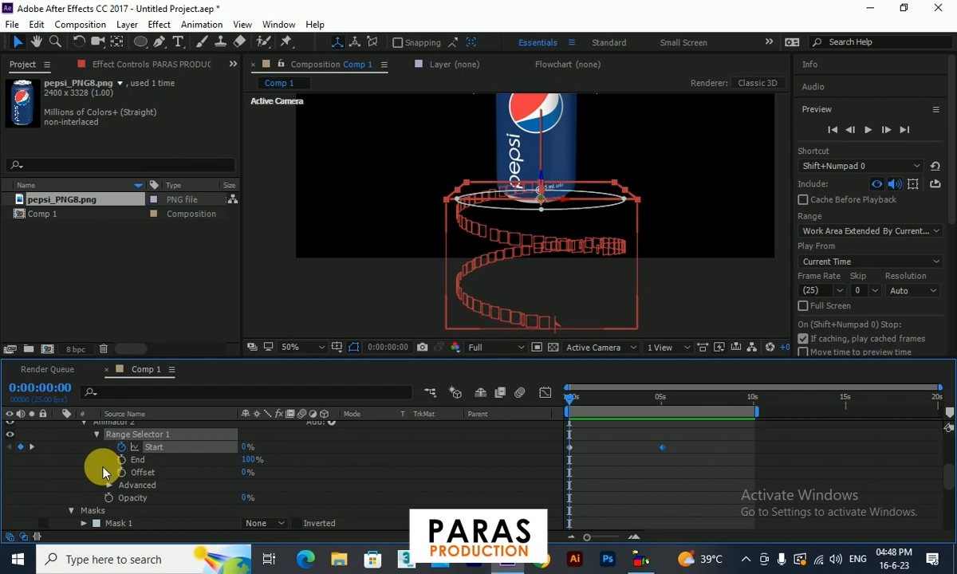
pyautogui.scroll(5, 112, 470)
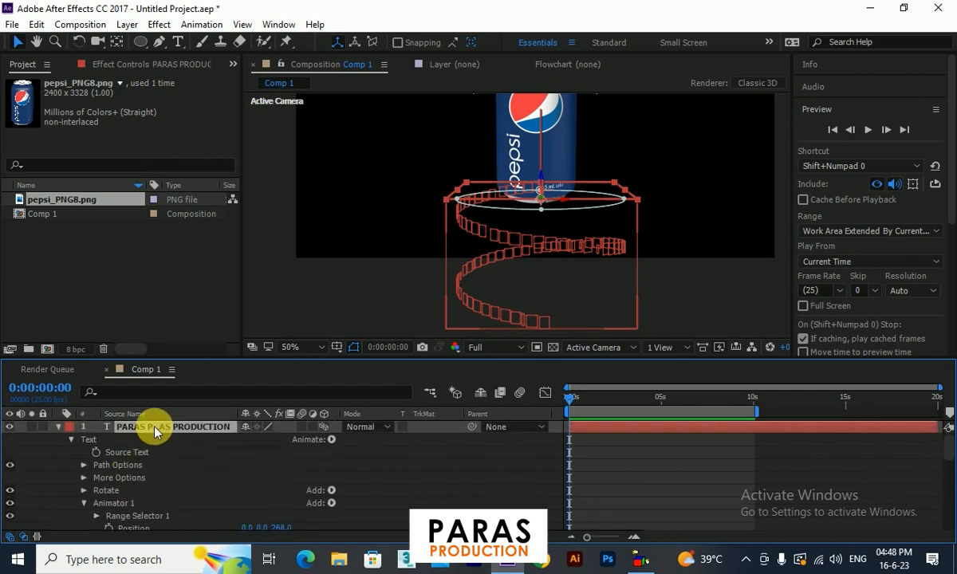
pyautogui.press('u')
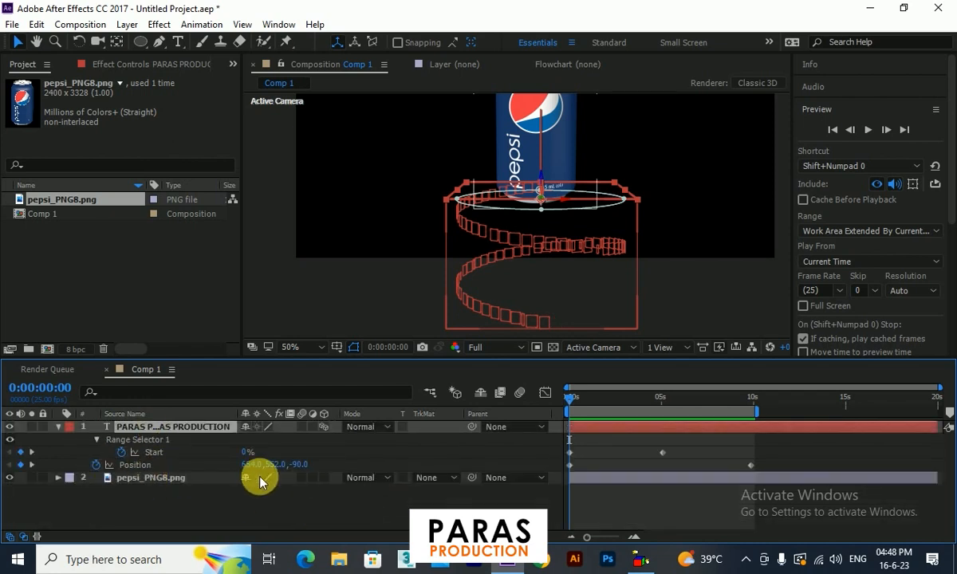
pyautogui.moveTo(271, 465); pyautogui.dragTo(225, 469)
pyautogui.press('space')
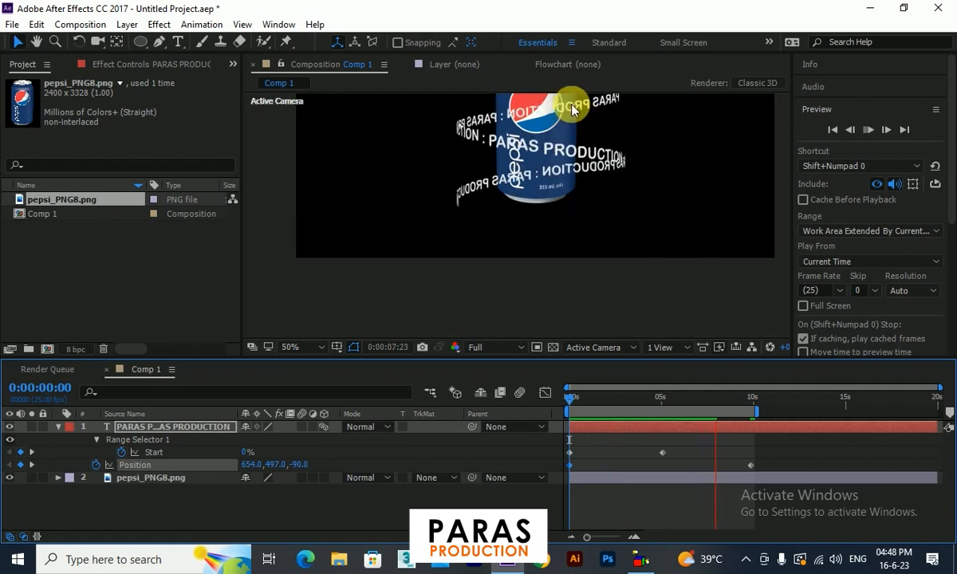
pyautogui.click(485, 242)
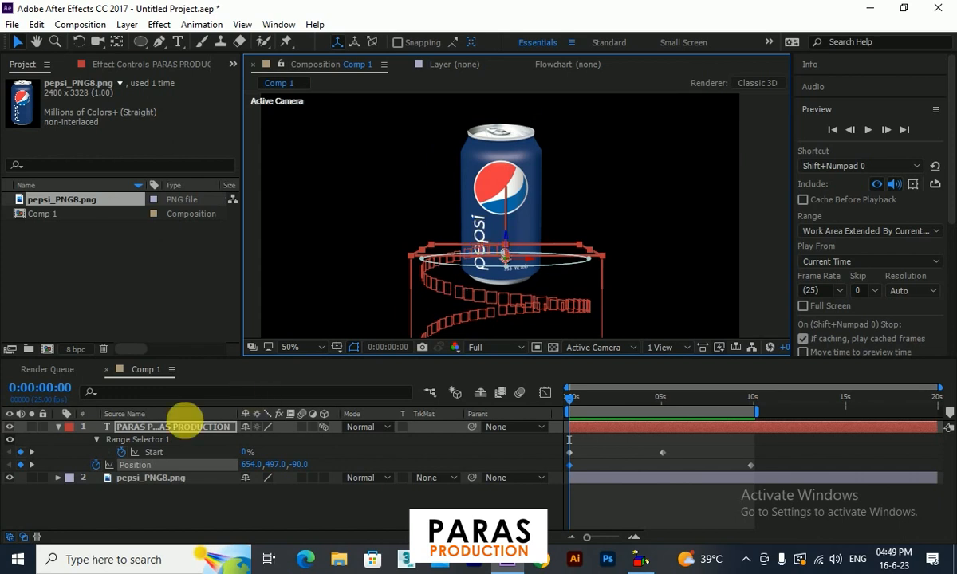
# Duplicate the pepsi_PNG8.png layer, make the copy a 3D layer, move it above the text layer, and preview the result.
pyautogui.click(131, 481)
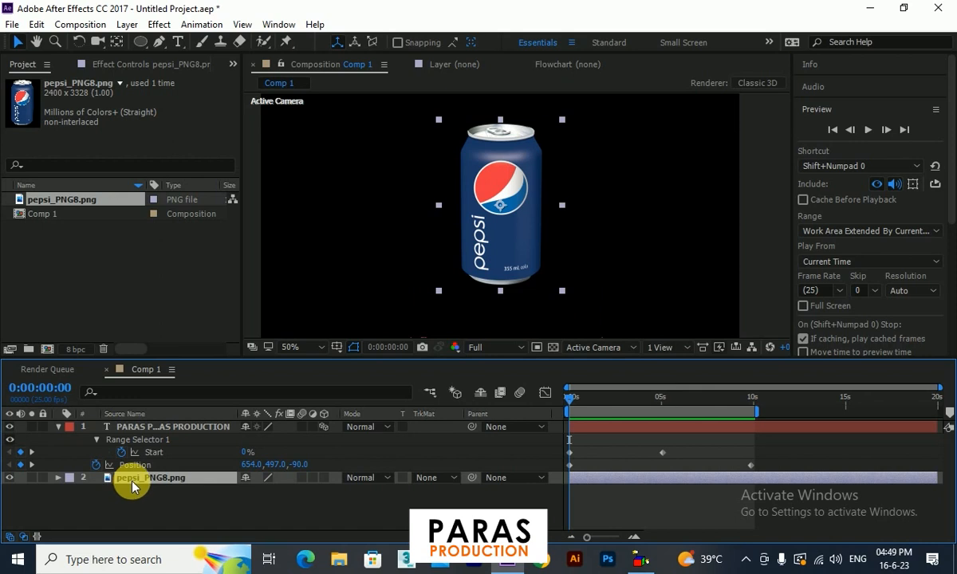
pyautogui.hotkey('ctrl', 'd')
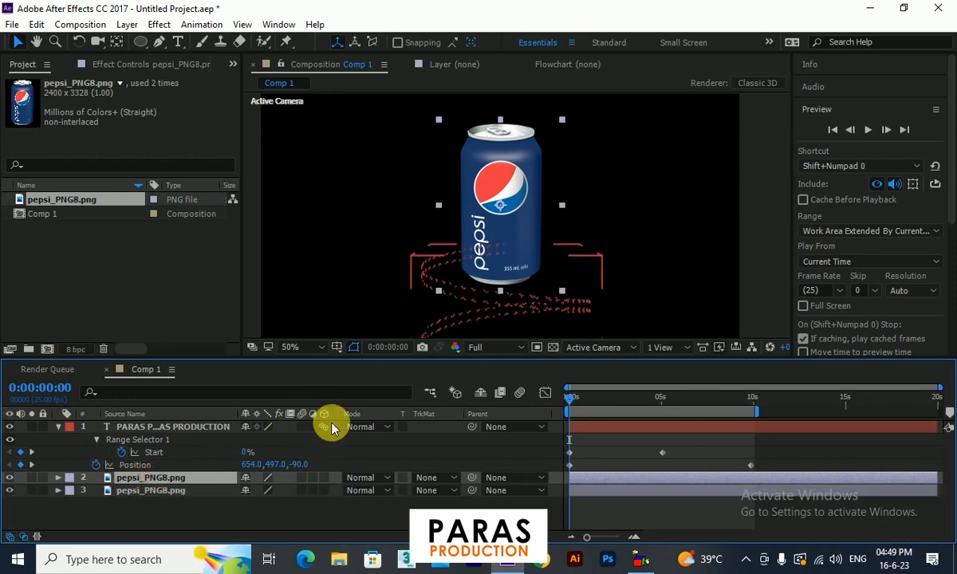
pyautogui.click(323, 479)
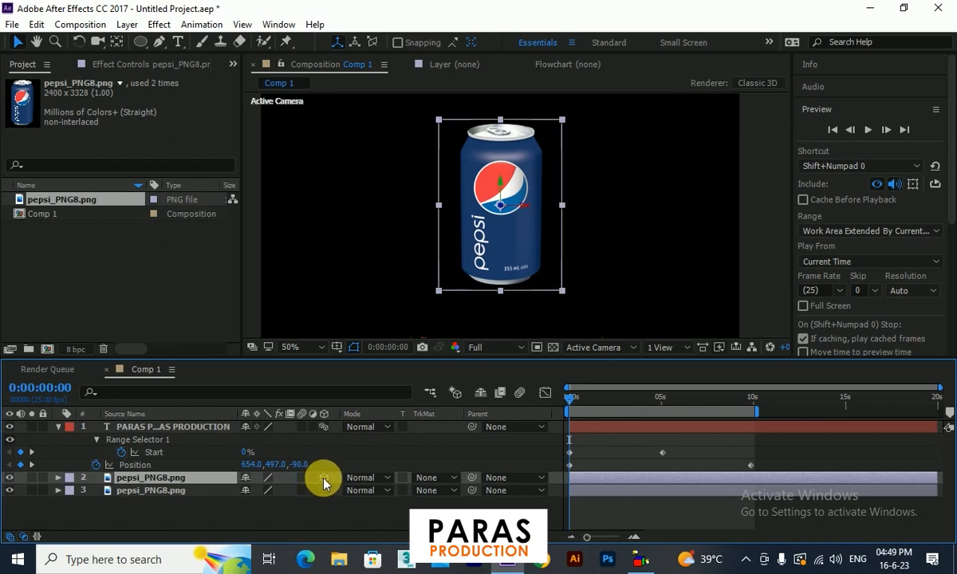
pyautogui.moveTo(157, 487); pyautogui.dragTo(157, 429)
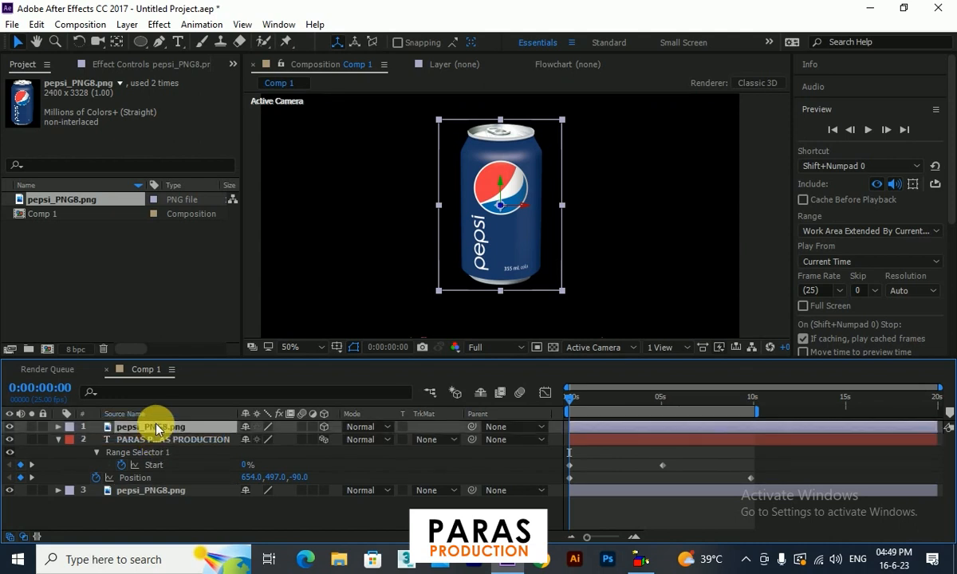
pyautogui.click(868, 130)
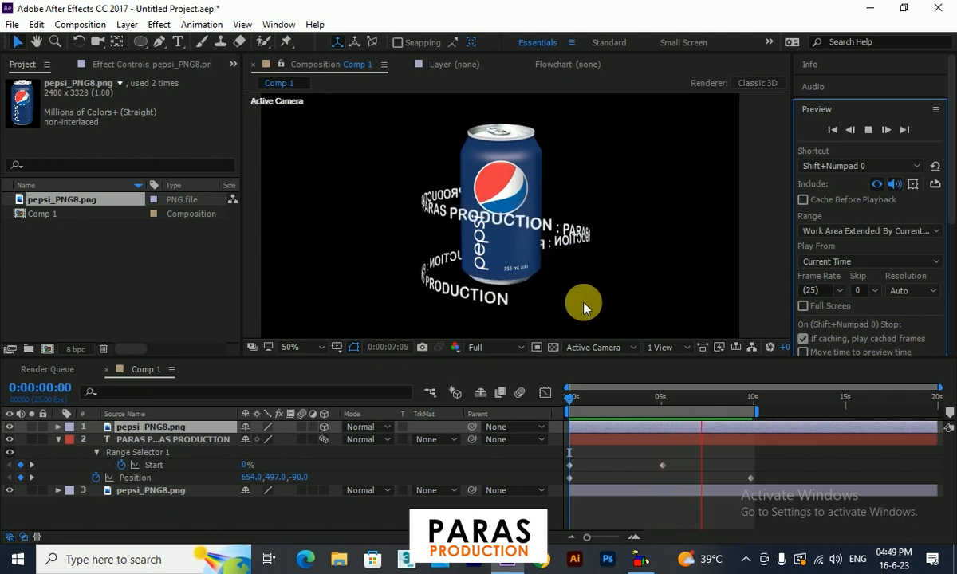
pyautogui.moveTo(662, 397); pyautogui.dragTo(561, 410)
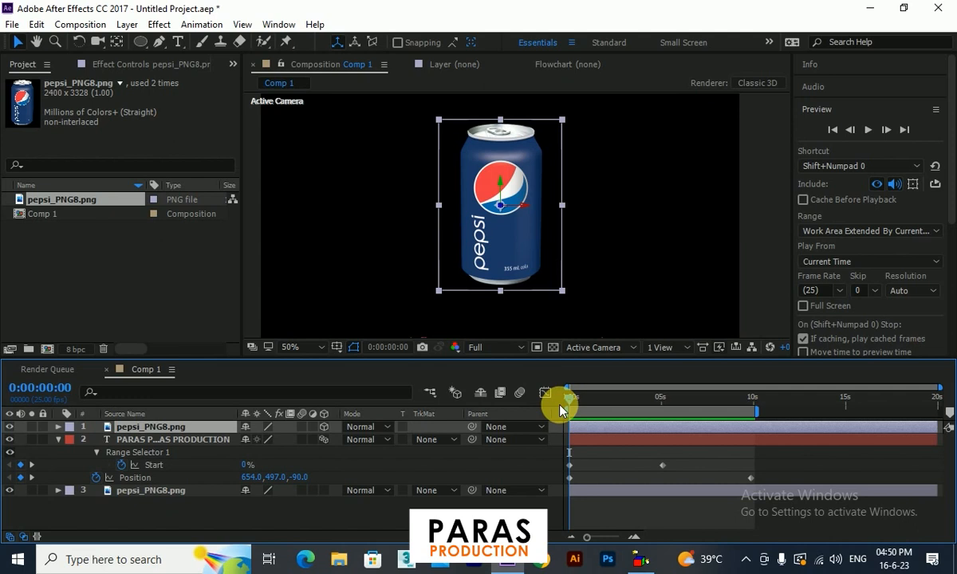
# Add a two-node 50 mm camera with depth of field enabled at 0:00:04:14 and expand its Camera Options.
pyautogui.moveTo(559, 409); pyautogui.dragTo(652, 392)
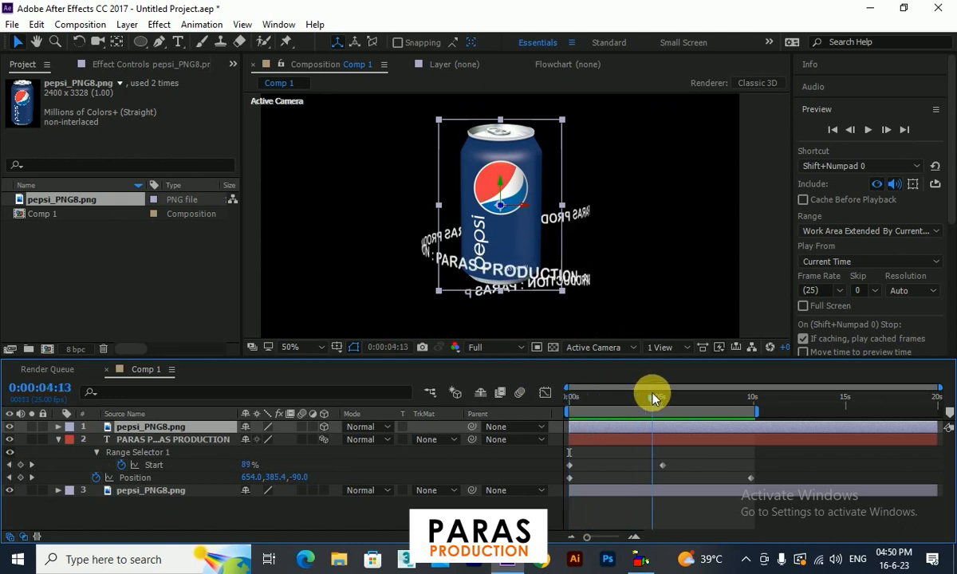
pyautogui.rightClick(228, 508)
pyautogui.moveTo(368, 368)
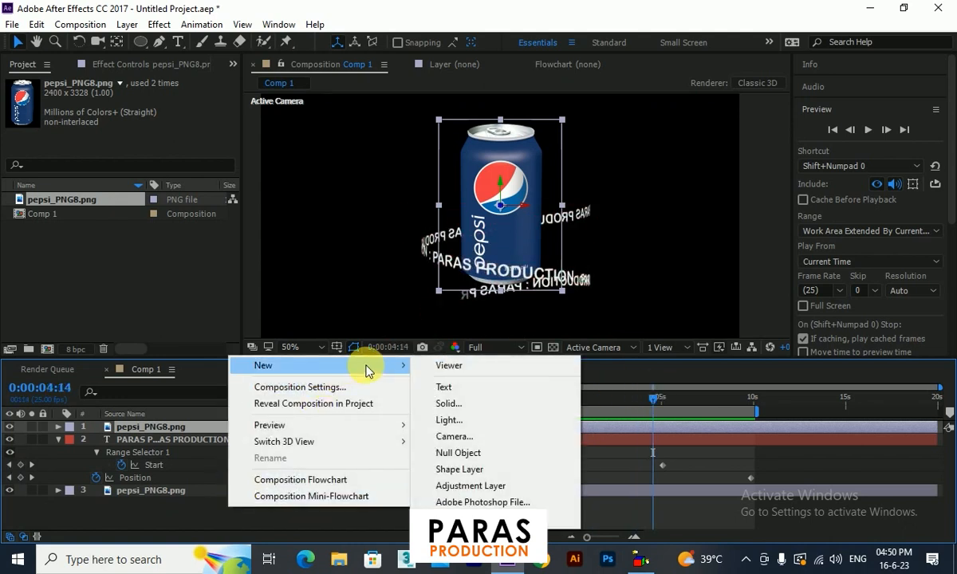
pyautogui.click(494, 444)
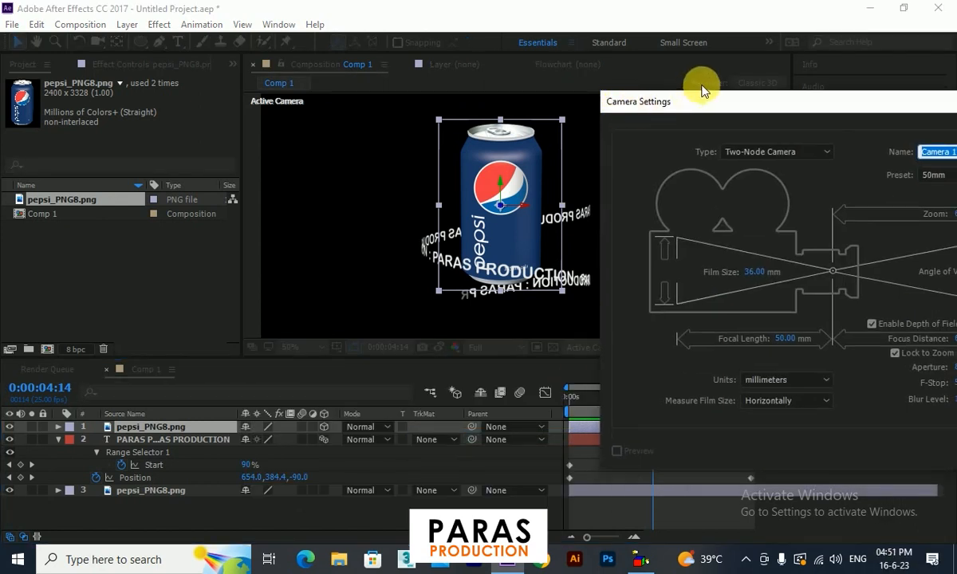
pyautogui.click(727, 456)
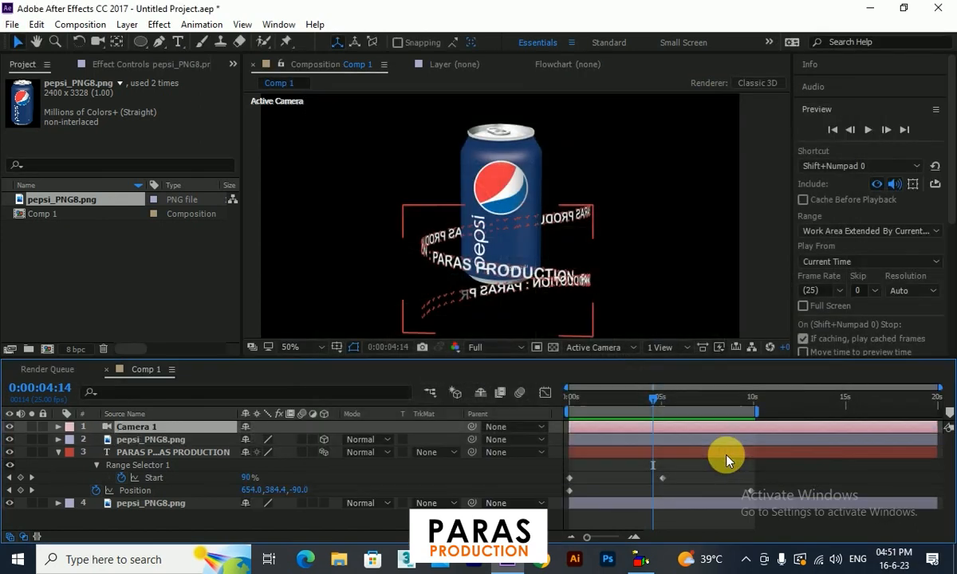
pyautogui.click(58, 428)
pyautogui.click(71, 440)
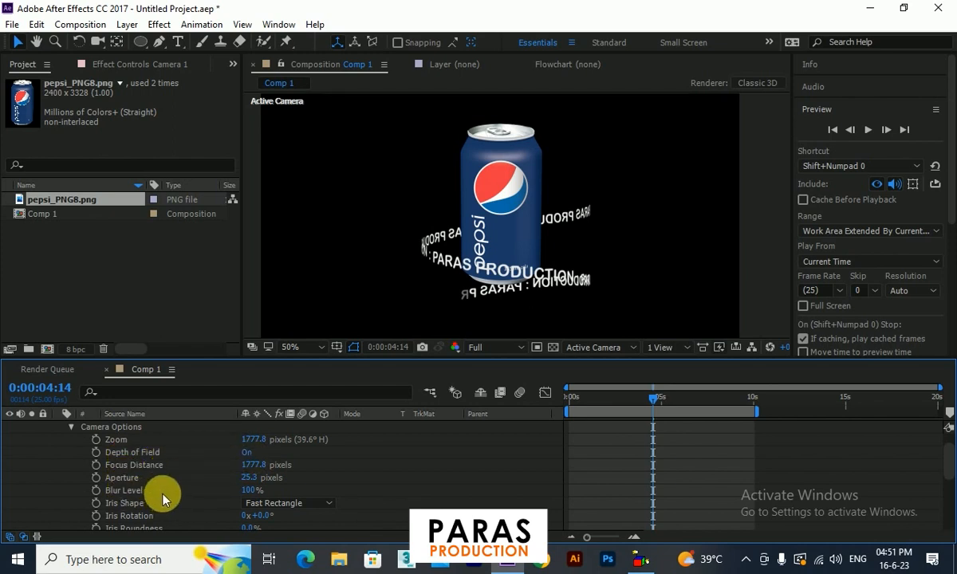
# View the scene from Custom View 1 and set the camera's Focus Distance to 1628.8 pixels.
pyautogui.click(657, 349)
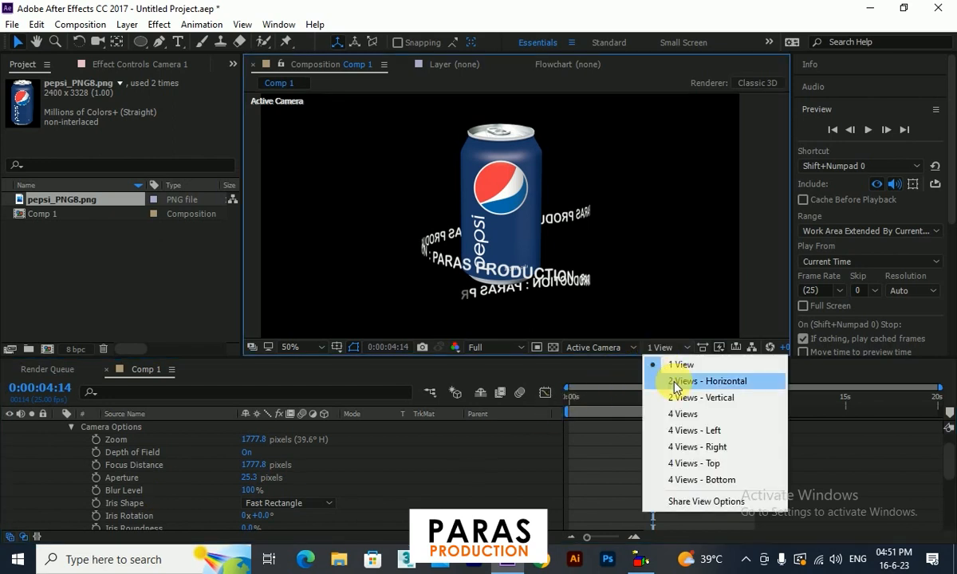
pyautogui.click(594, 348)
pyautogui.click(626, 300)
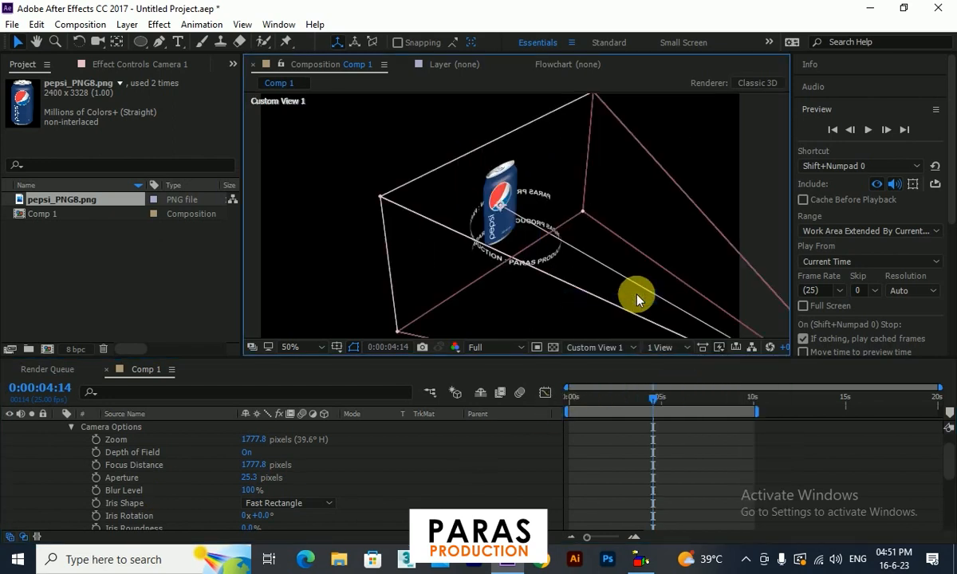
pyautogui.click(160, 464)
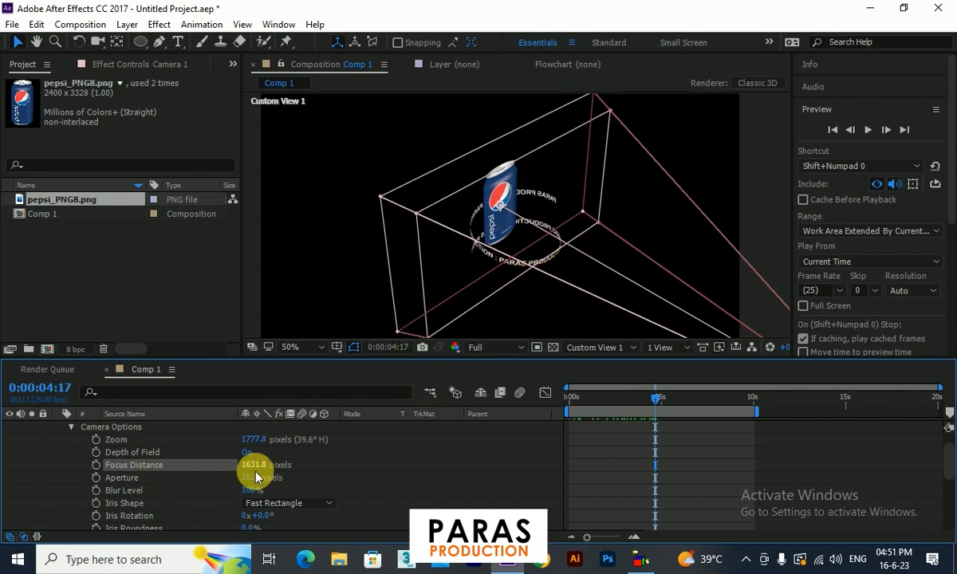
pyautogui.moveTo(255, 470)
pyautogui.mouseDown()
pyautogui.moveTo(240, 461)
pyautogui.moveTo(251, 466)
pyautogui.mouseUp()
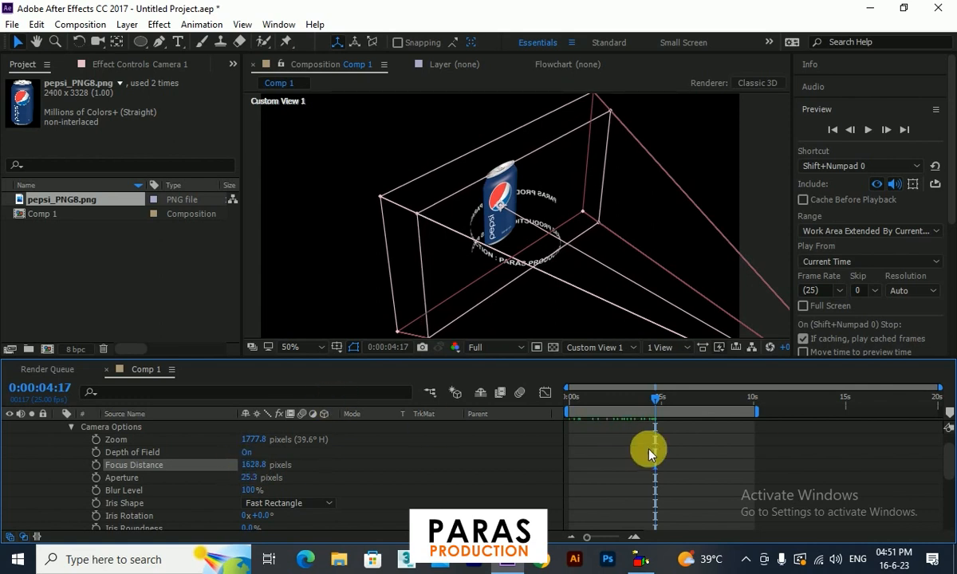
# In Active Camera view, set Aperture to 41.3 pixels, Blur Level to 512% and Focus Distance to 1519.8 pixels, and preview from the start.
pyautogui.click(602, 348)
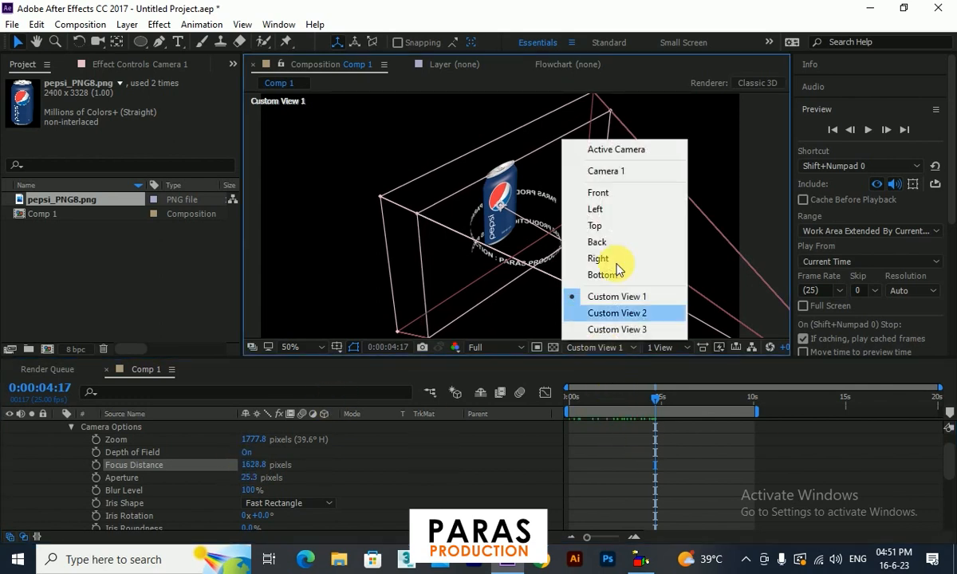
pyautogui.click(617, 150)
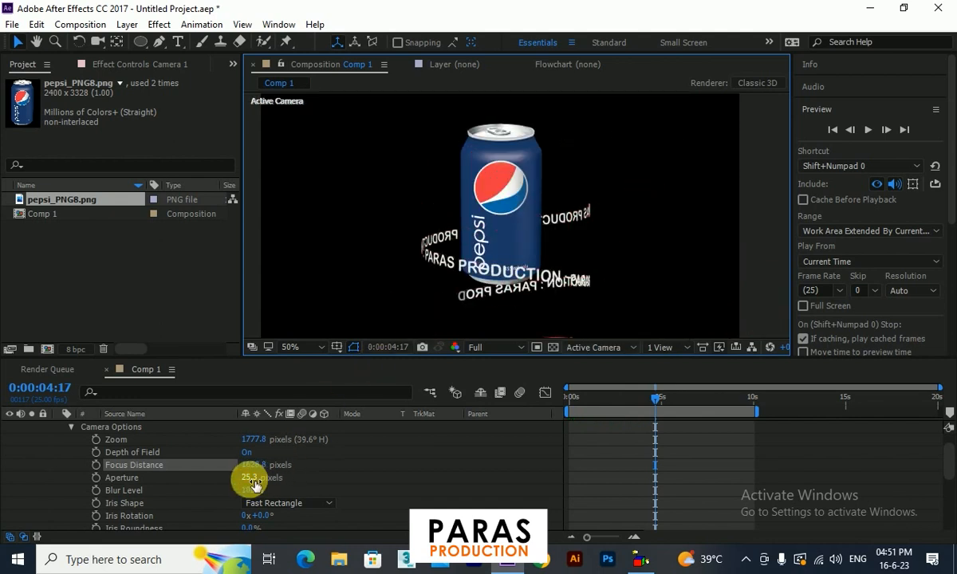
pyautogui.moveTo(252, 483); pyautogui.dragTo(342, 479)
pyautogui.moveTo(258, 491); pyautogui.dragTo(441, 486)
pyautogui.moveTo(253, 478); pyautogui.dragTo(312, 488)
pyautogui.moveTo(250, 478); pyautogui.dragTo(213, 473)
pyautogui.click(498, 287)
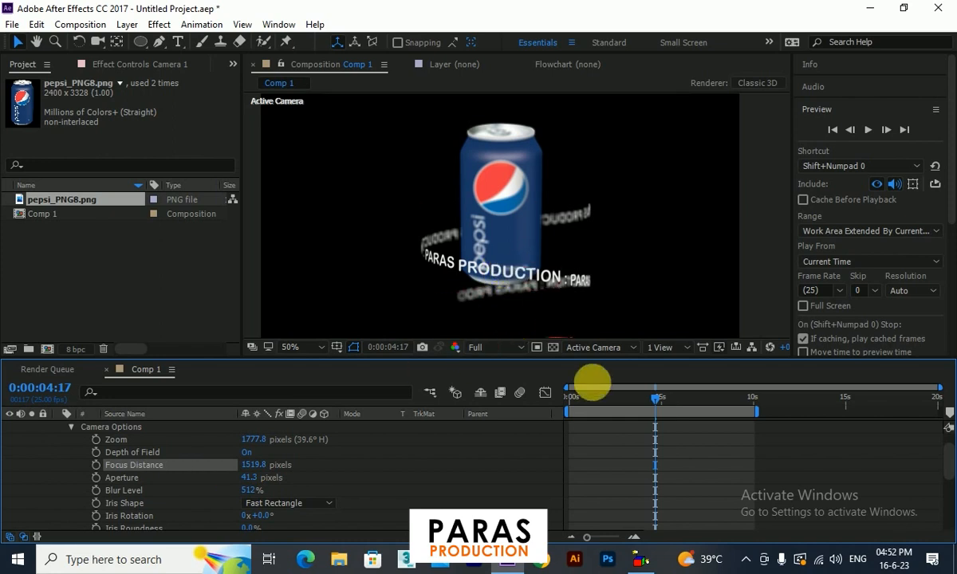
pyautogui.moveTo(581, 397); pyautogui.dragTo(536, 412)
pyautogui.click(868, 129)
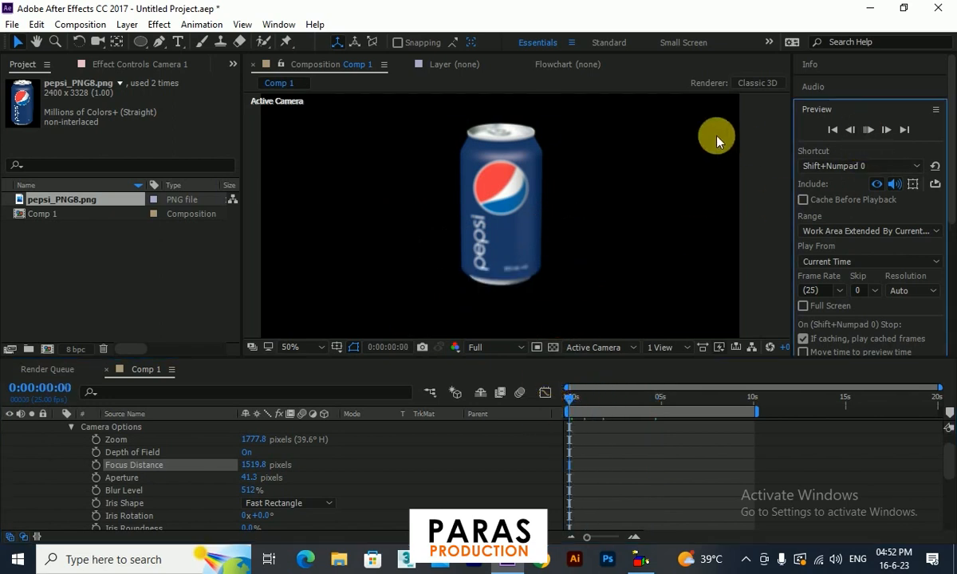